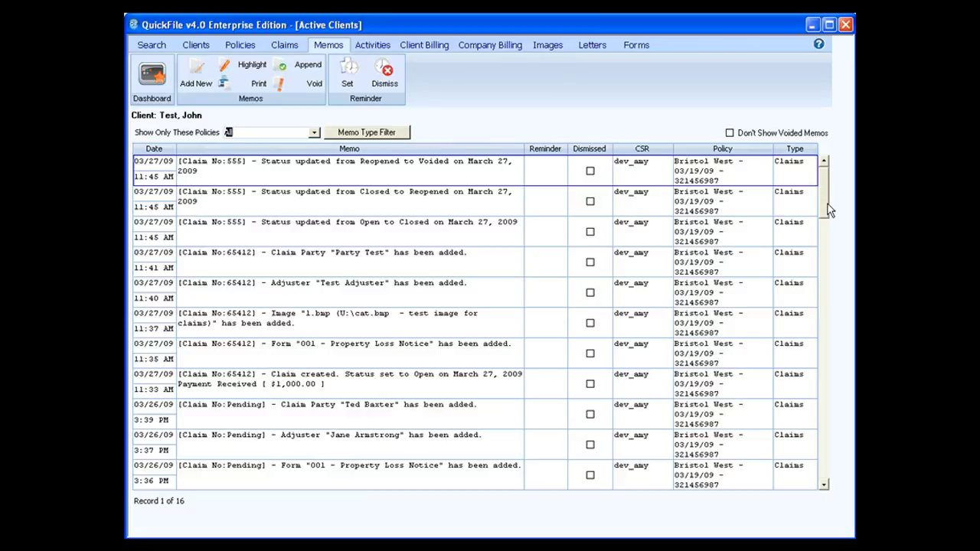
# Step: Select the second client in the active clients list and open that client's memos
pyautogui.moveTo(829, 210); pyautogui.dragTo(805, 193)
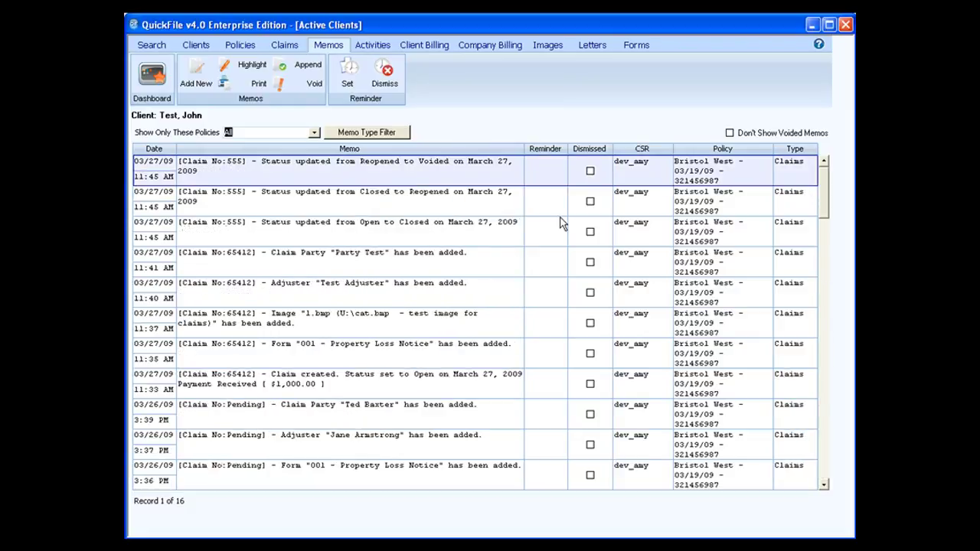
pyautogui.click(151, 46)
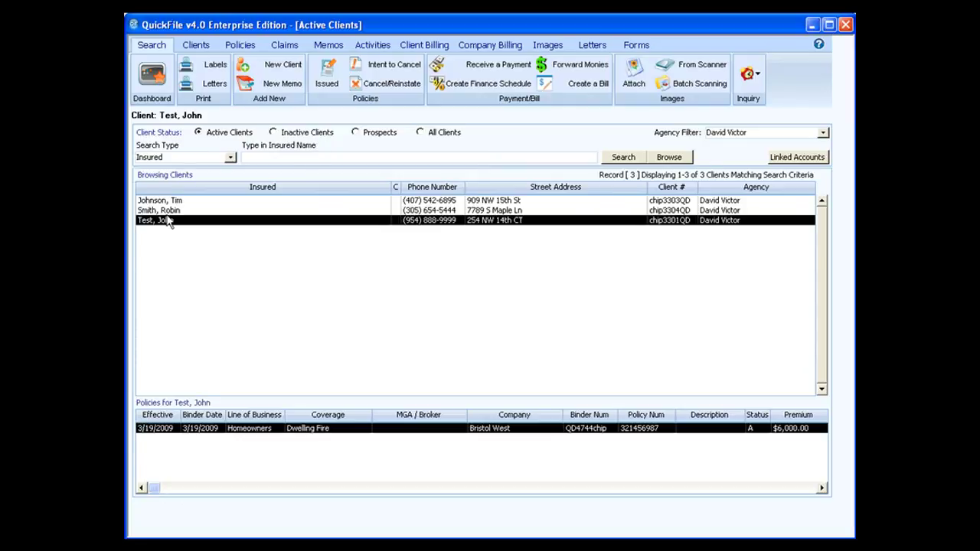
pyautogui.click(183, 211)
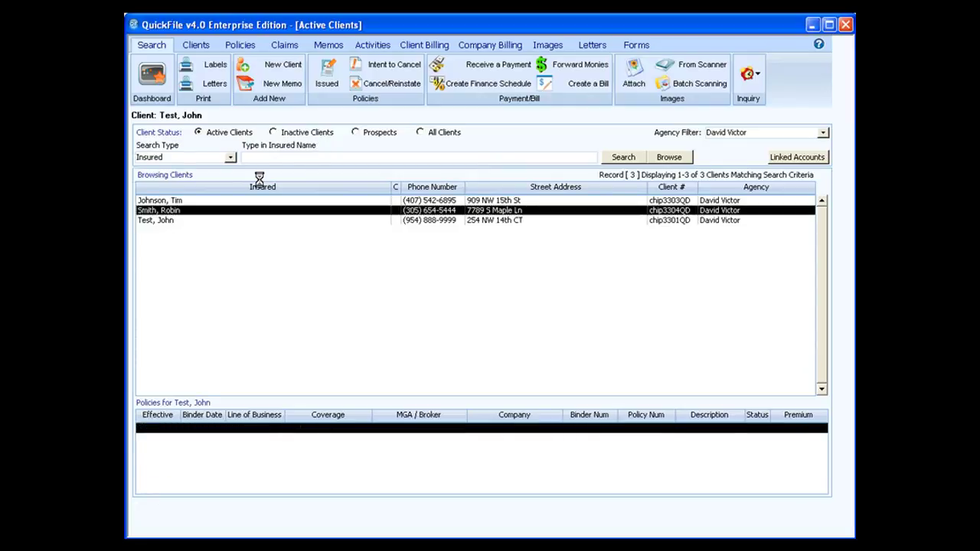
pyautogui.click(323, 48)
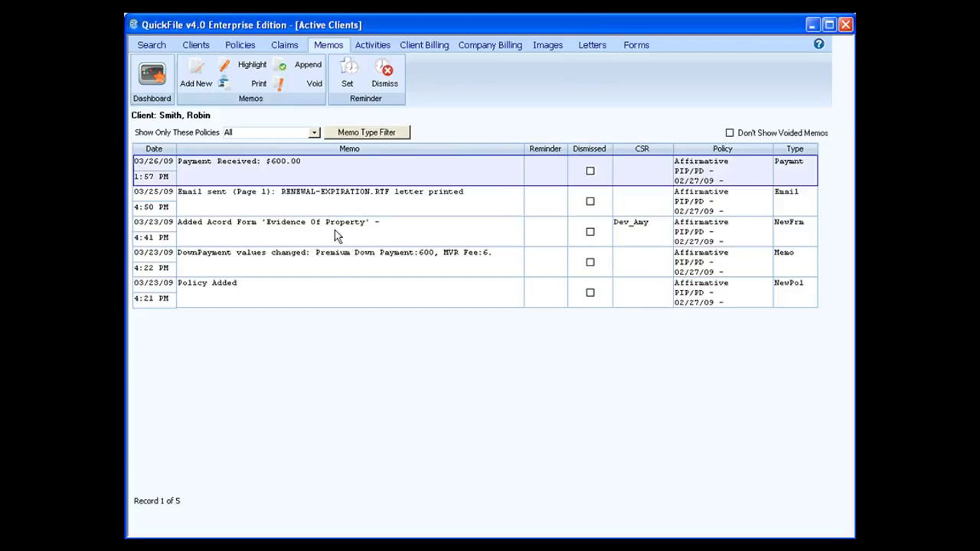
# Step: Start a new memo with Csr Test as the CSR and Affirmative PIP/PD as the policy
pyautogui.click(191, 79)
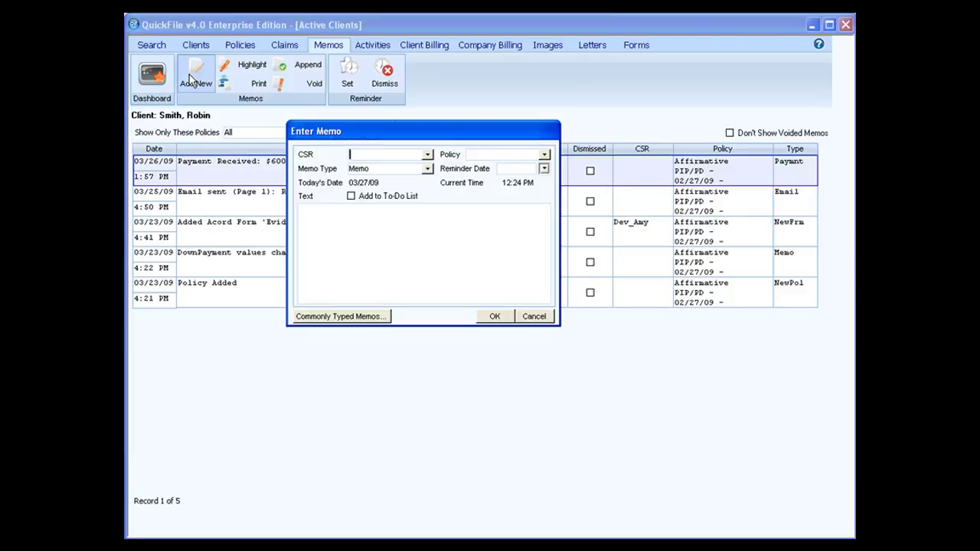
pyautogui.click(427, 154)
pyautogui.click(375, 177)
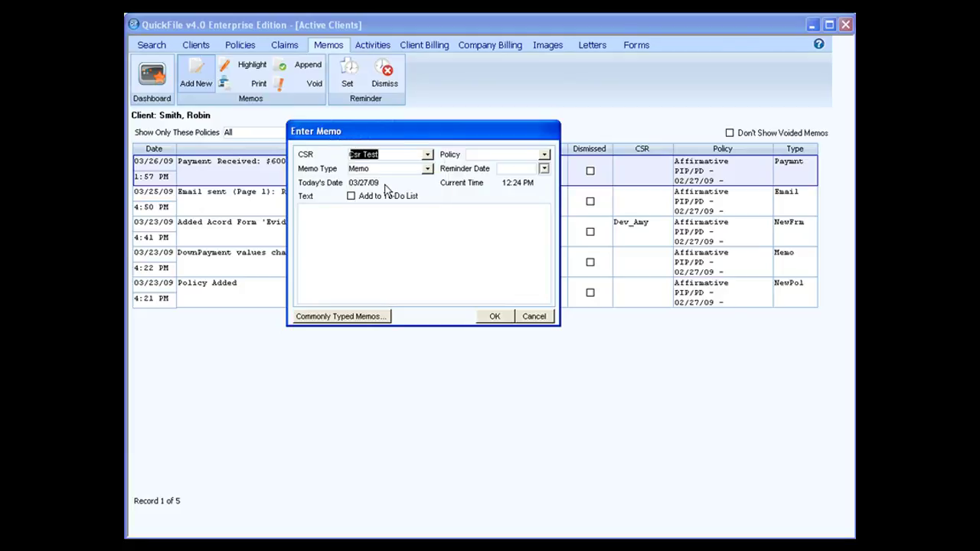
pyautogui.click(545, 155)
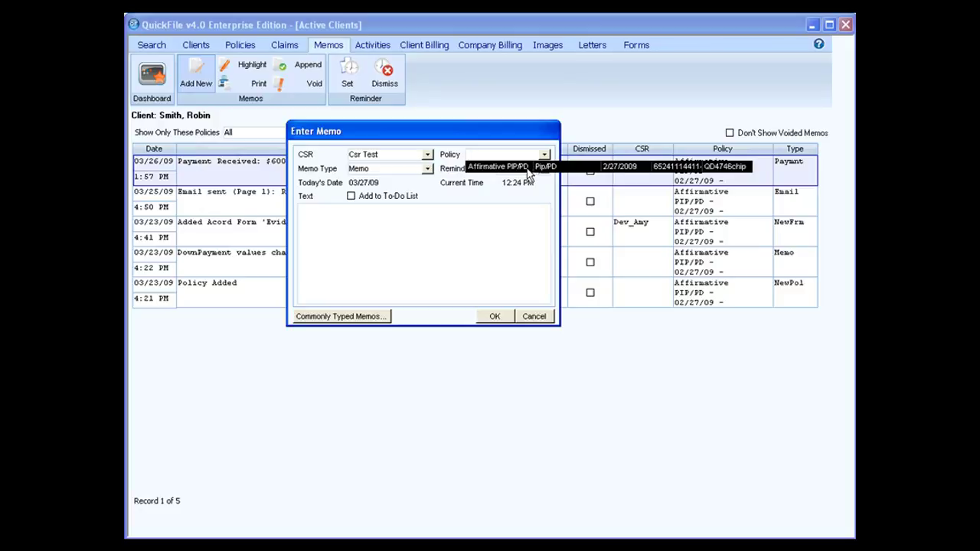
pyautogui.click(527, 167)
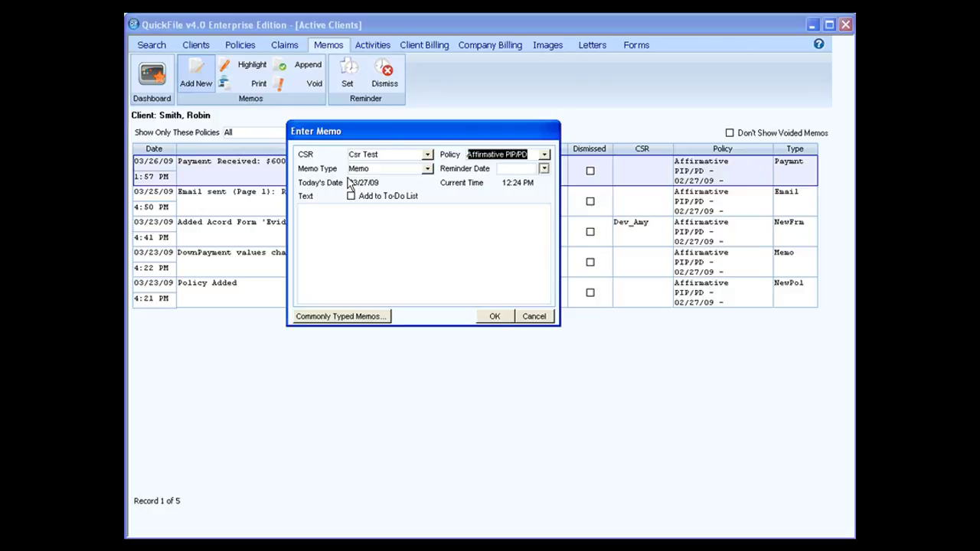
# Step: Set the new memo's type to Image and its reminder date to 03/27/09
pyautogui.click(429, 170)
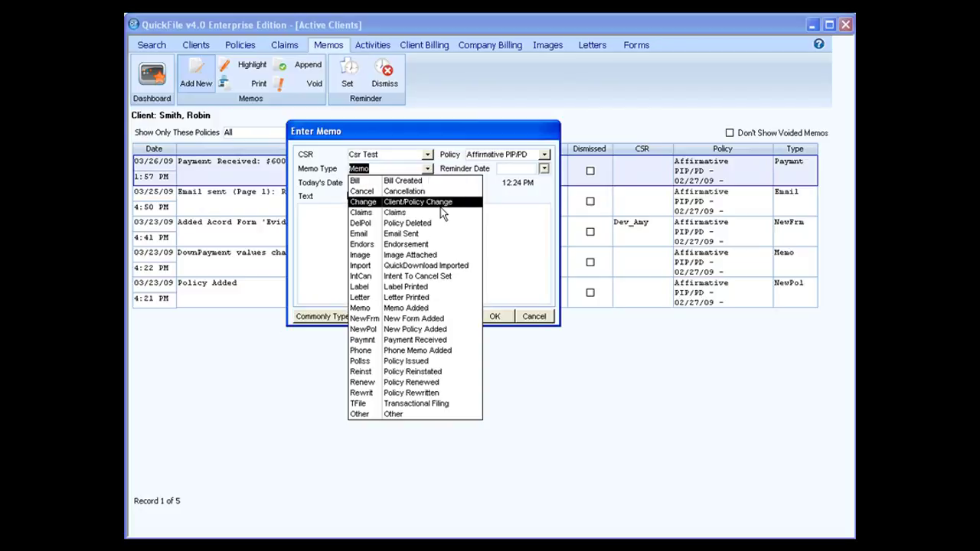
pyautogui.click(435, 258)
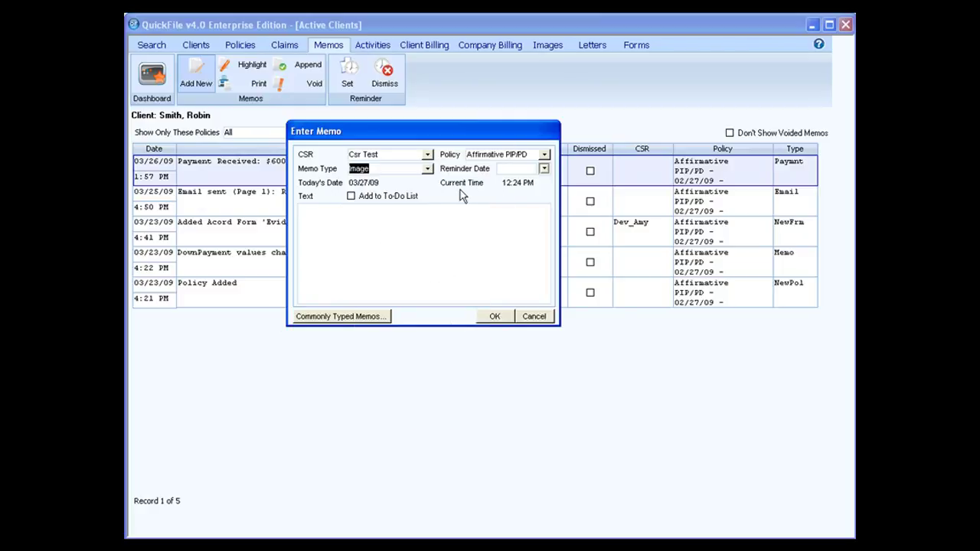
pyautogui.click(544, 169)
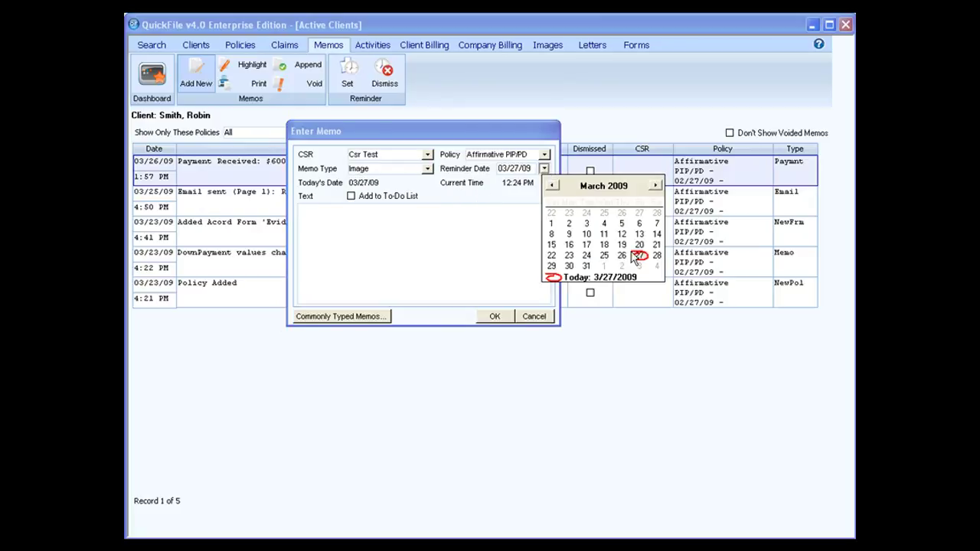
pyautogui.click(639, 256)
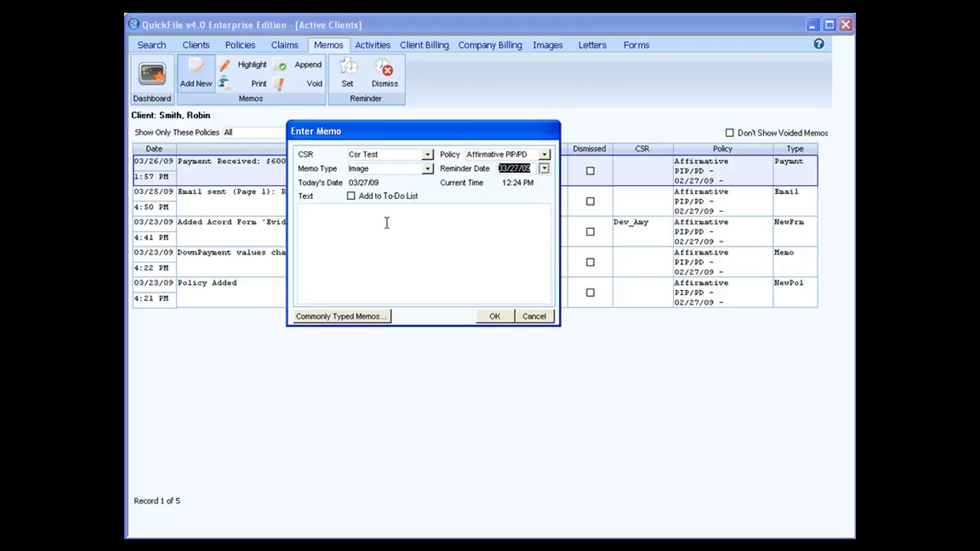
# Step: Turn on Add to To-Do List for the memo, check the priority choices, and turn the option off again
pyautogui.click(351, 197)
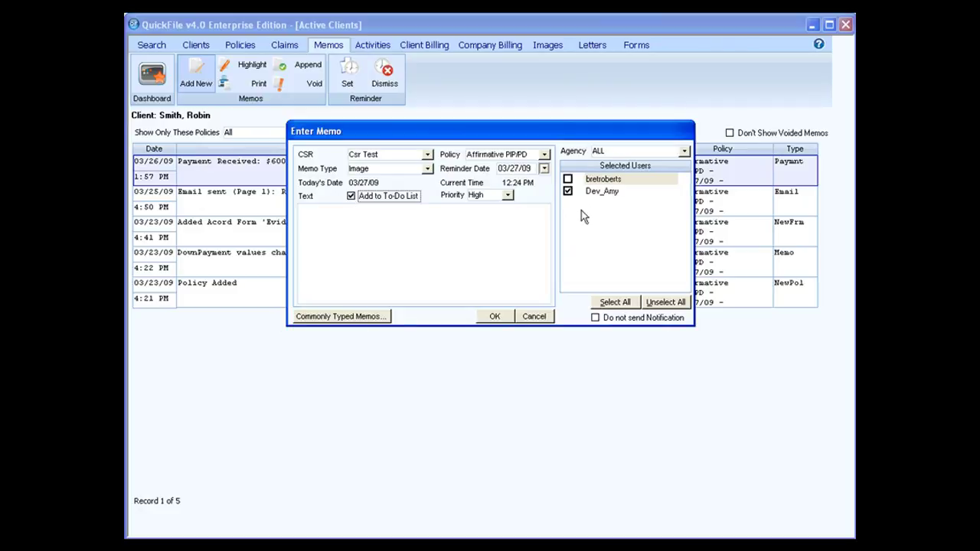
pyautogui.click(508, 196)
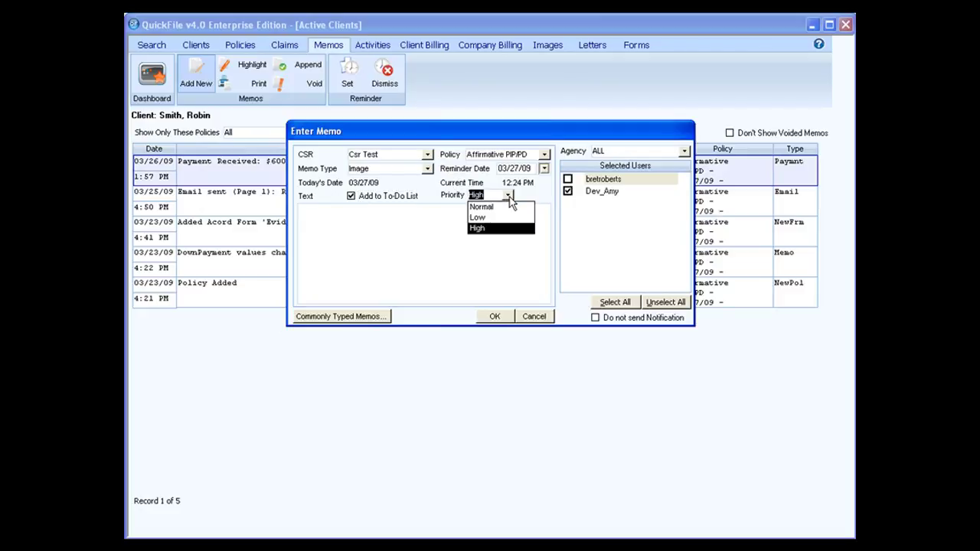
pyautogui.click(507, 196)
pyautogui.click(352, 197)
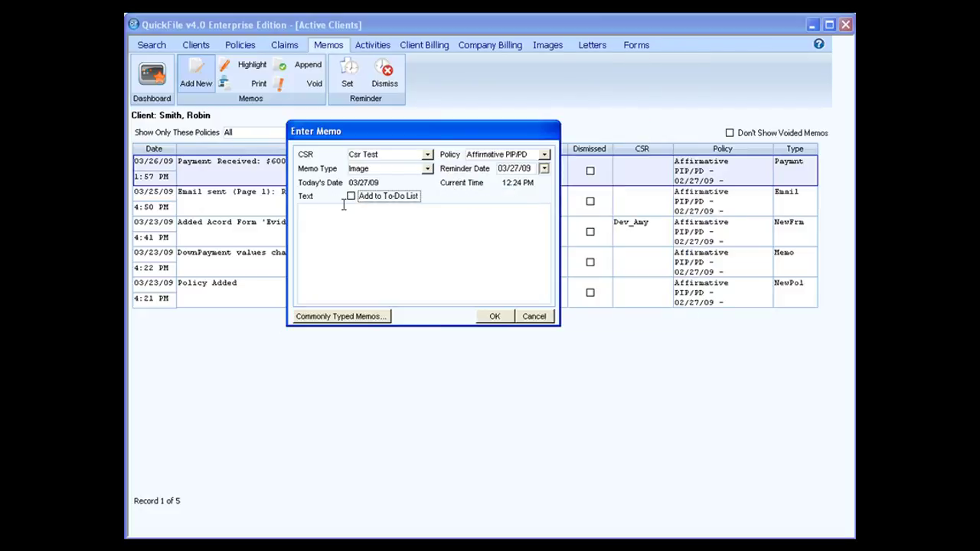
# Step: Enter "test memo" as the memo text, save the memo, and select it in the memo list
pyautogui.click(342, 226)
pyautogui.write('test memo')
pyautogui.click(496, 320)
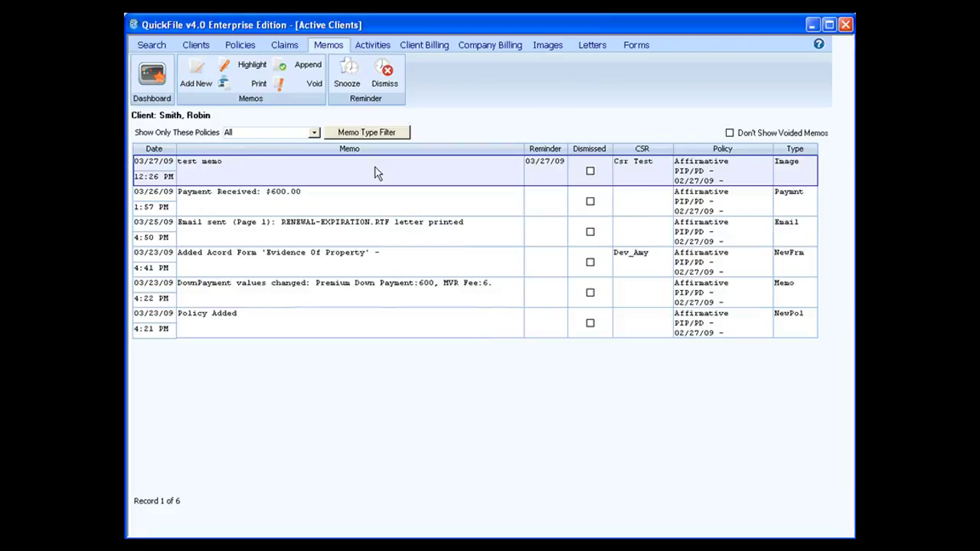
pyautogui.click(393, 205)
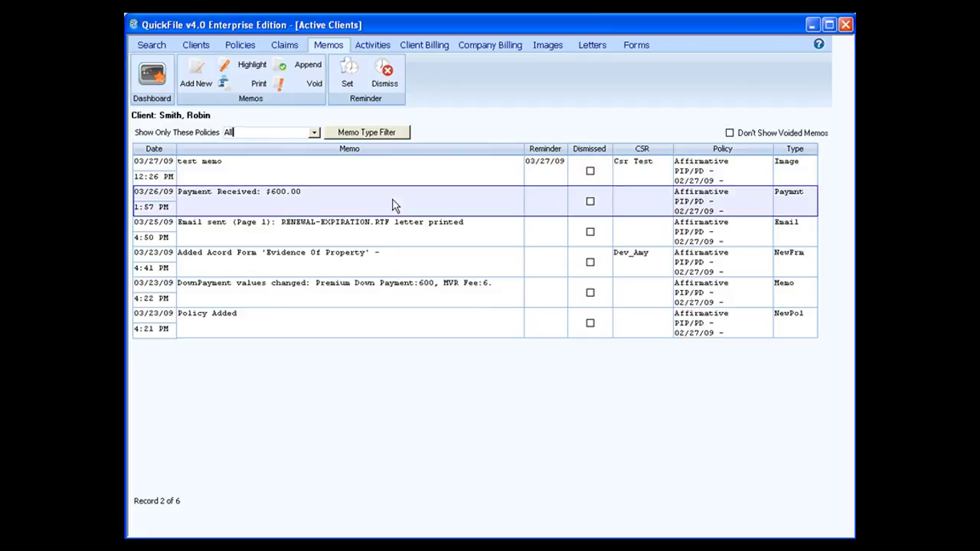
pyautogui.click(388, 178)
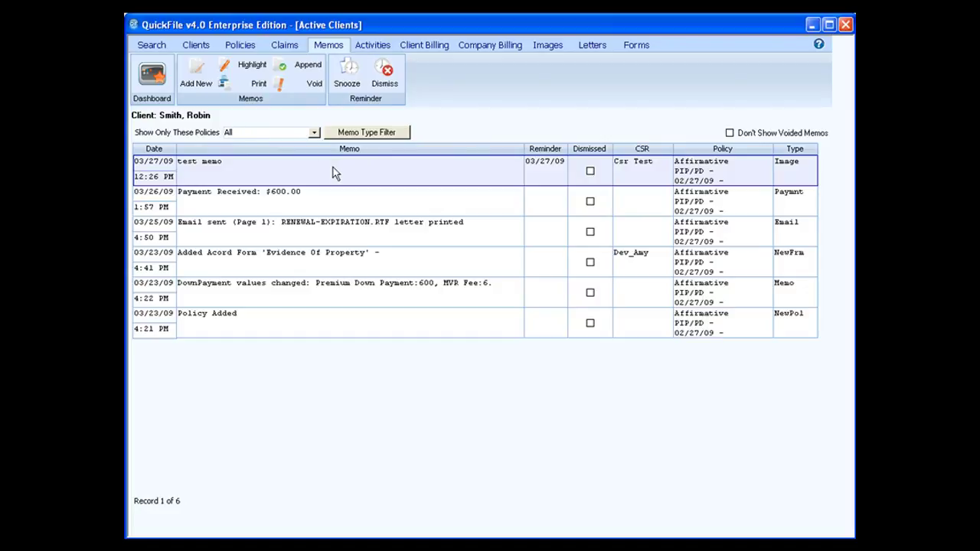
# Step: Open the memo reminders from the dashboard and select the "test memo" reminder
pyautogui.click(152, 73)
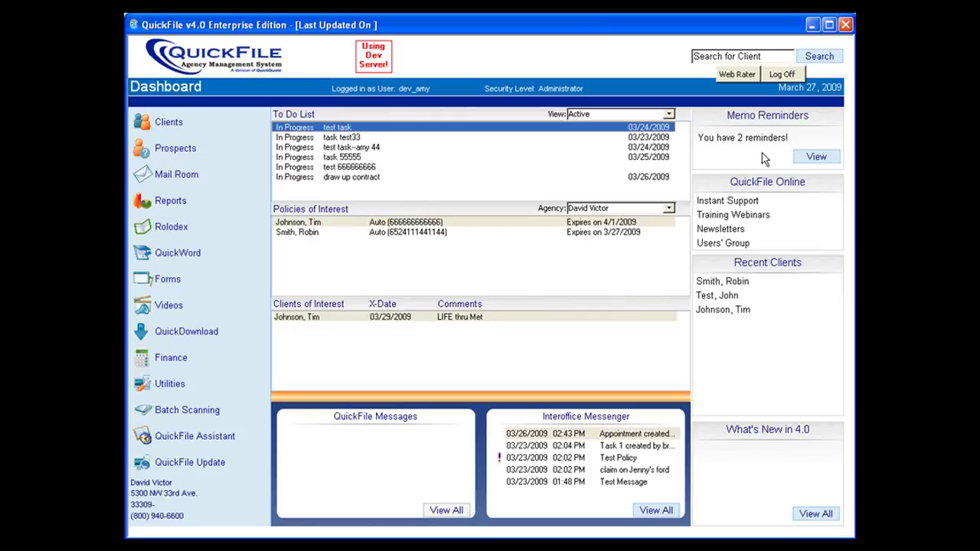
pyautogui.click(815, 157)
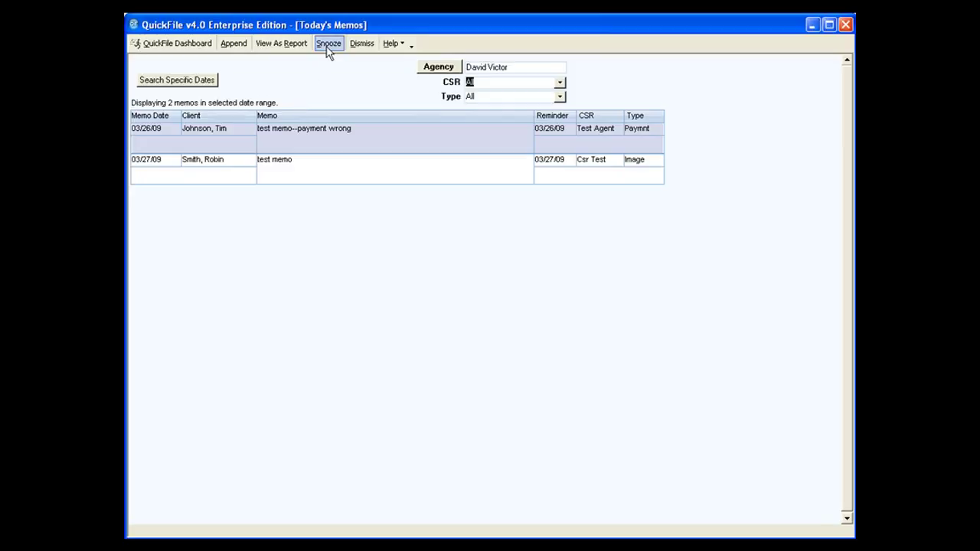
pyautogui.click(335, 169)
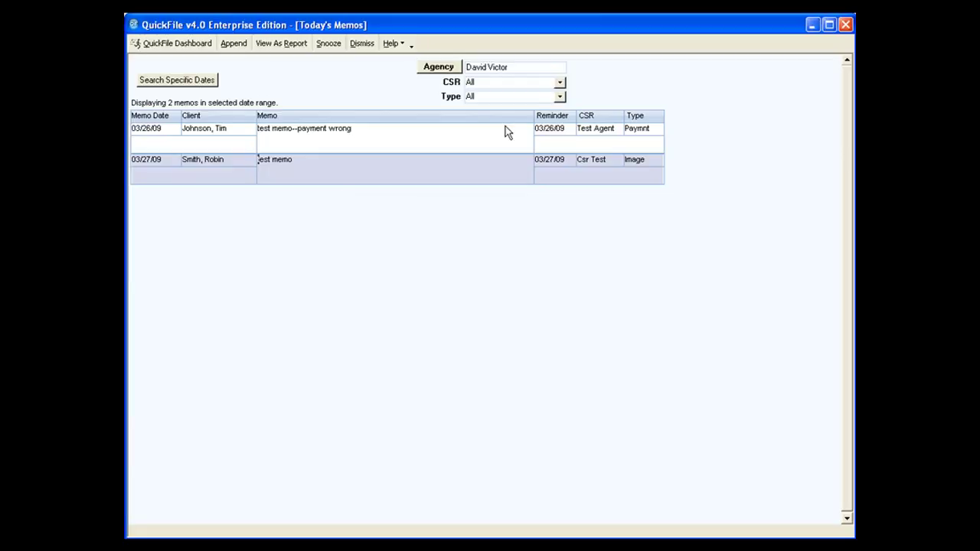
# Step: Examine the CSR and memo type filter choices for today's memos, leaving both set to All
pyautogui.click(560, 83)
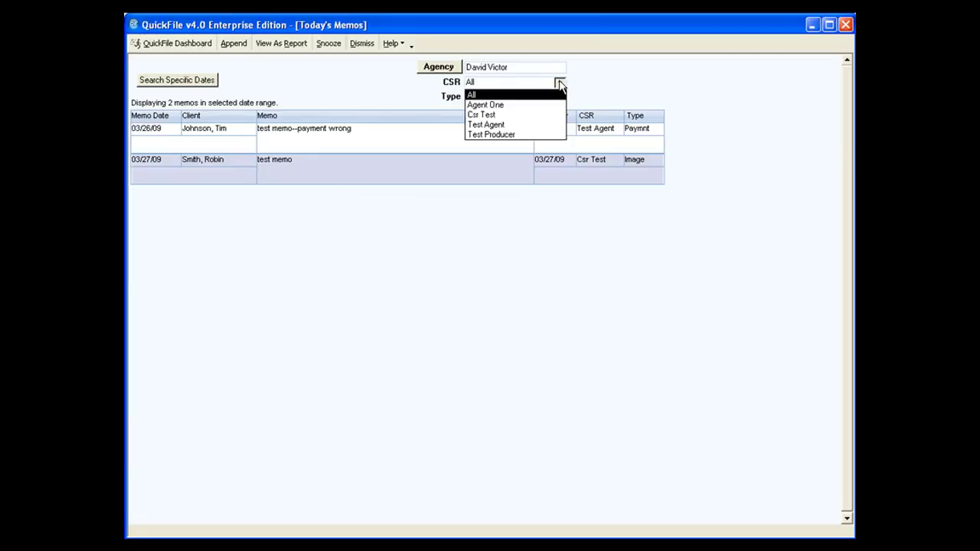
pyautogui.click(560, 85)
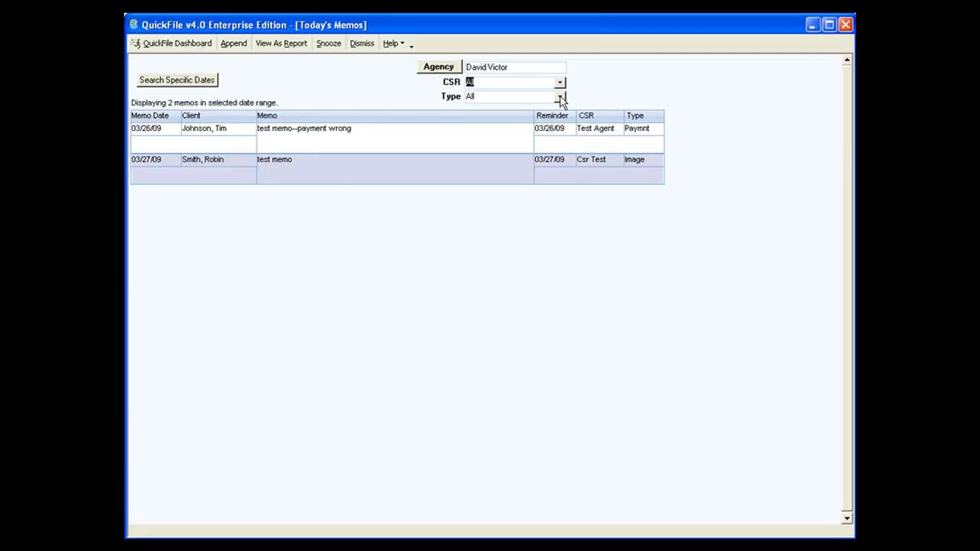
pyautogui.click(560, 97)
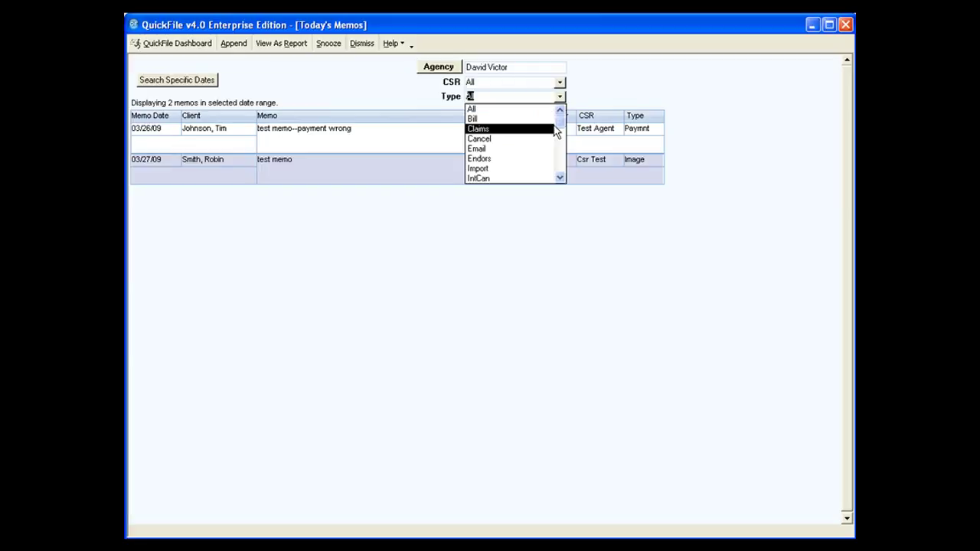
pyautogui.click(560, 177)
pyautogui.click(560, 178)
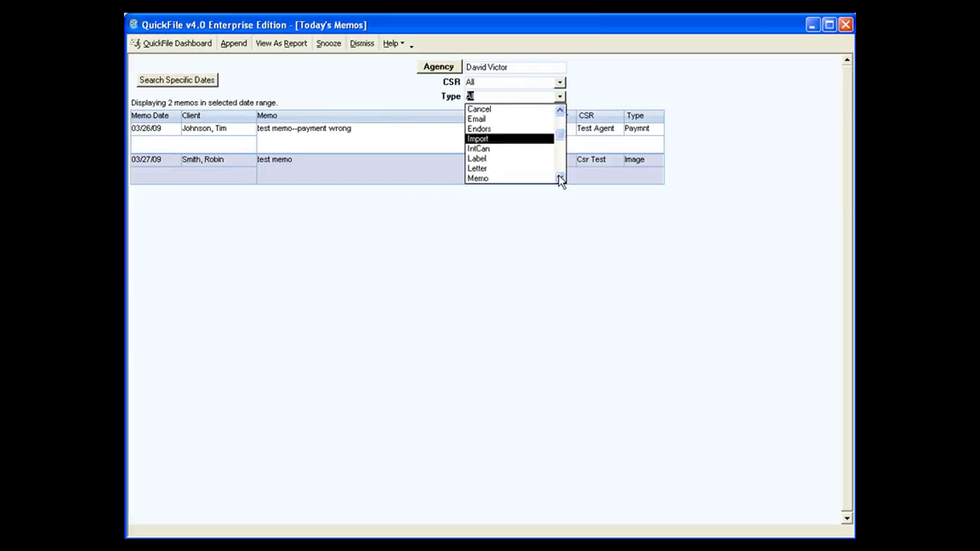
pyautogui.click(560, 177)
pyautogui.click(526, 212)
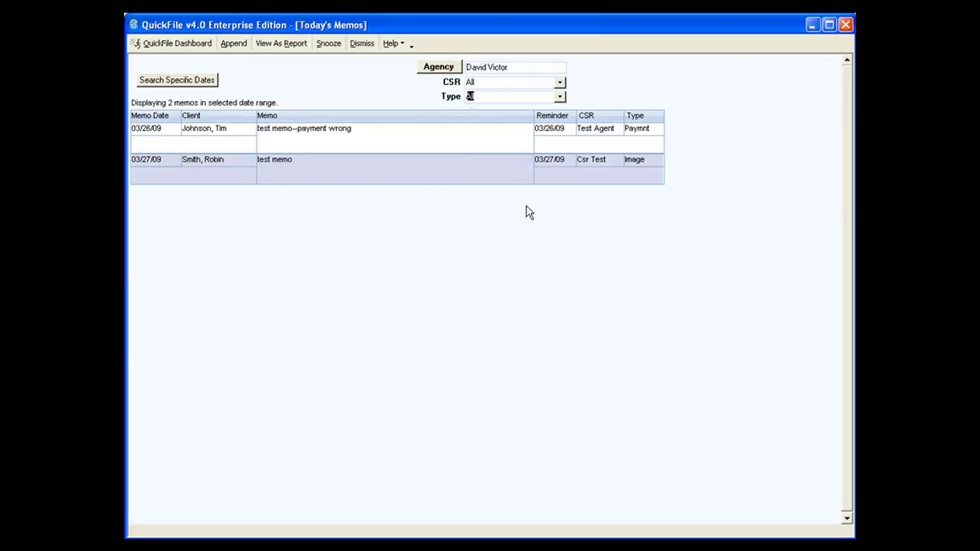
# Step: Return through the dashboard to the active clients and reopen the client's memos
pyautogui.click(199, 44)
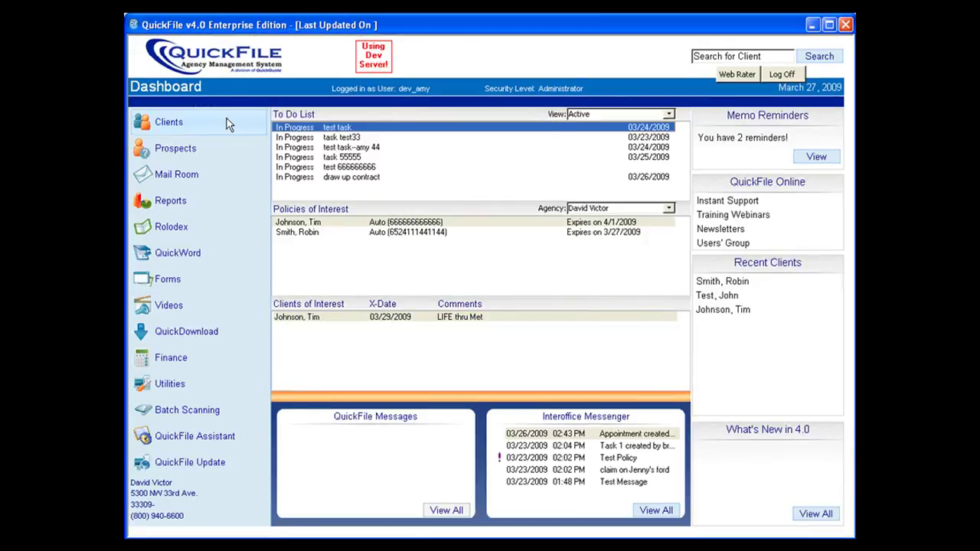
pyautogui.click(214, 130)
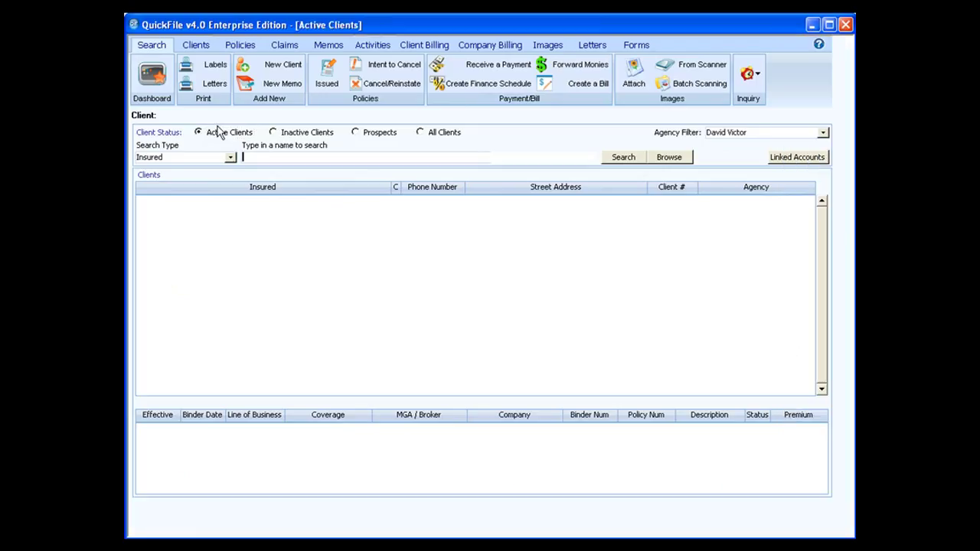
pyautogui.click(327, 44)
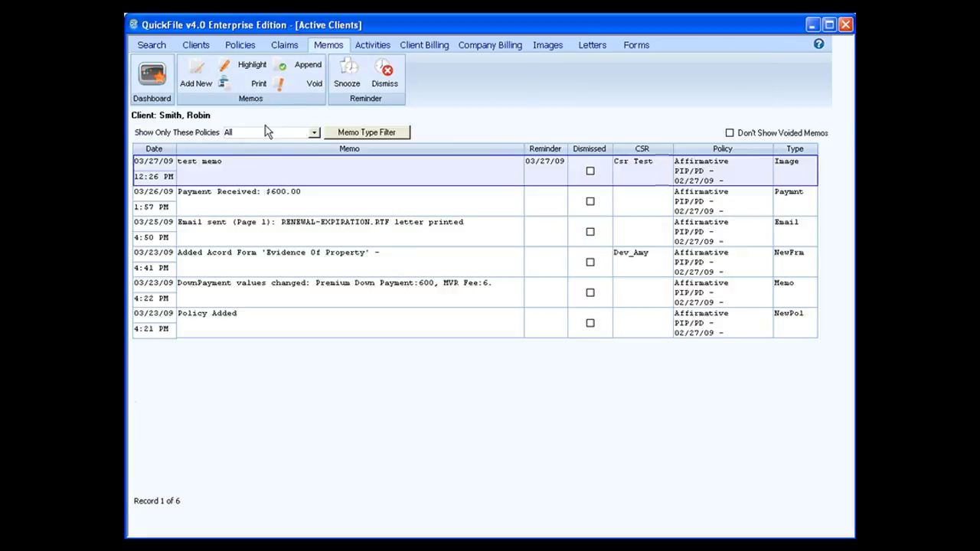
# Step: Highlight the 03/25/09 RENEWAL-EXPIRATION.RTF email memo and remove the highlight again
pyautogui.click(259, 224)
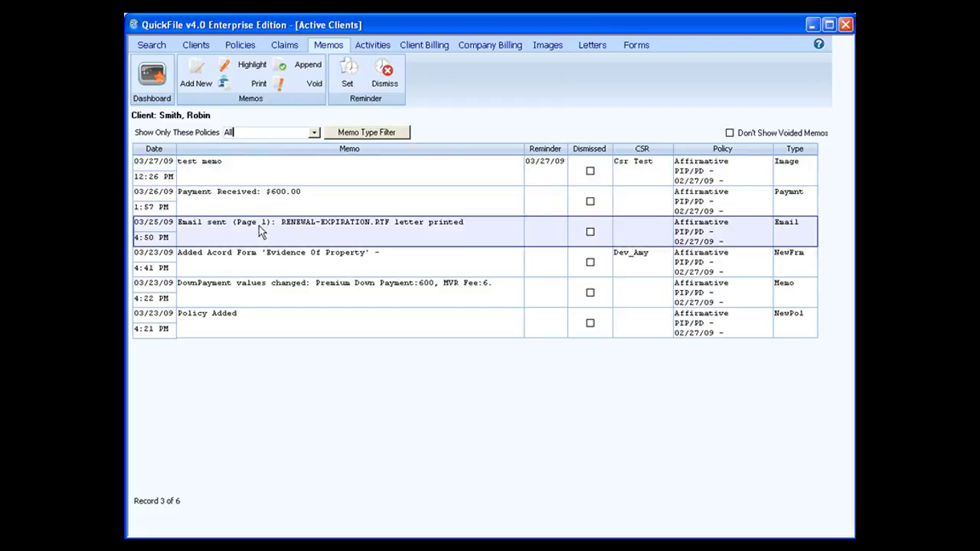
pyautogui.click(250, 65)
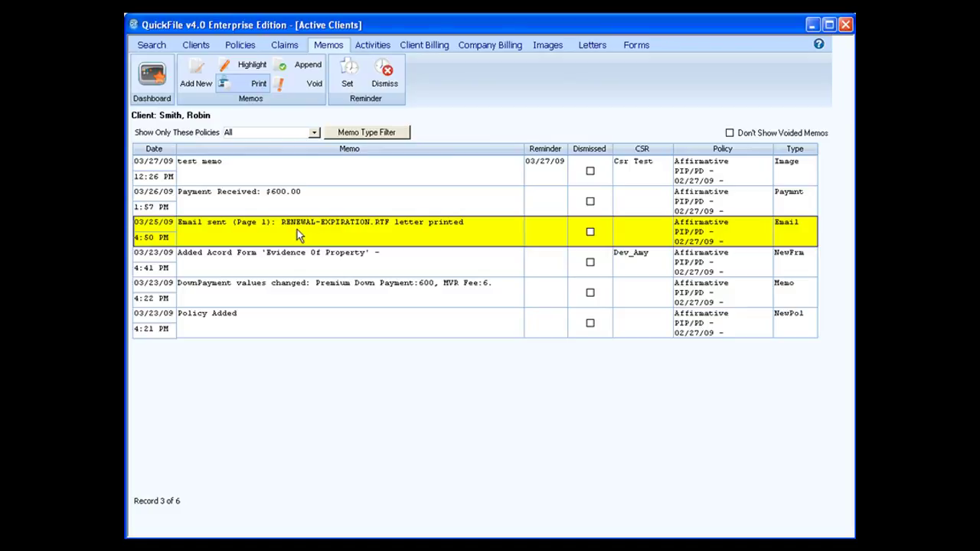
pyautogui.click(332, 175)
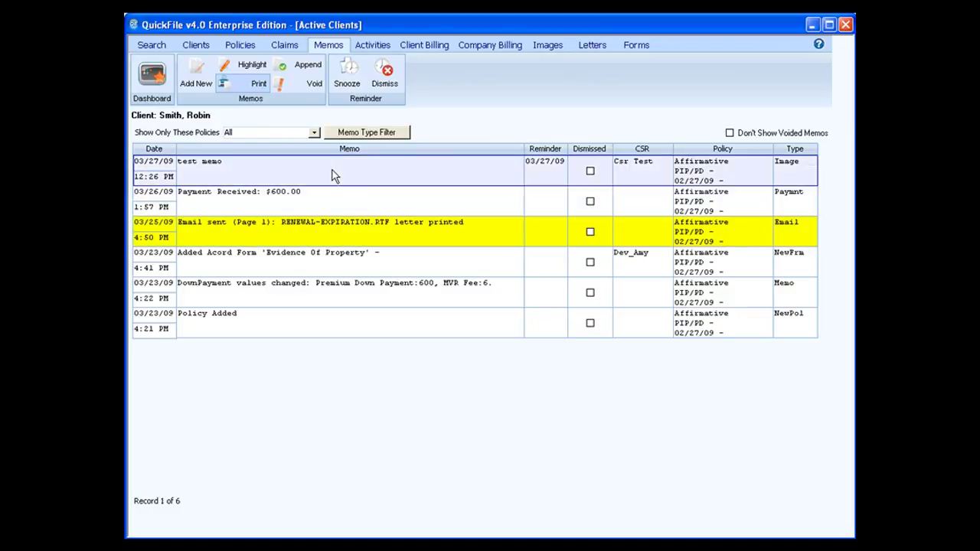
pyautogui.click(312, 230)
pyautogui.click(252, 66)
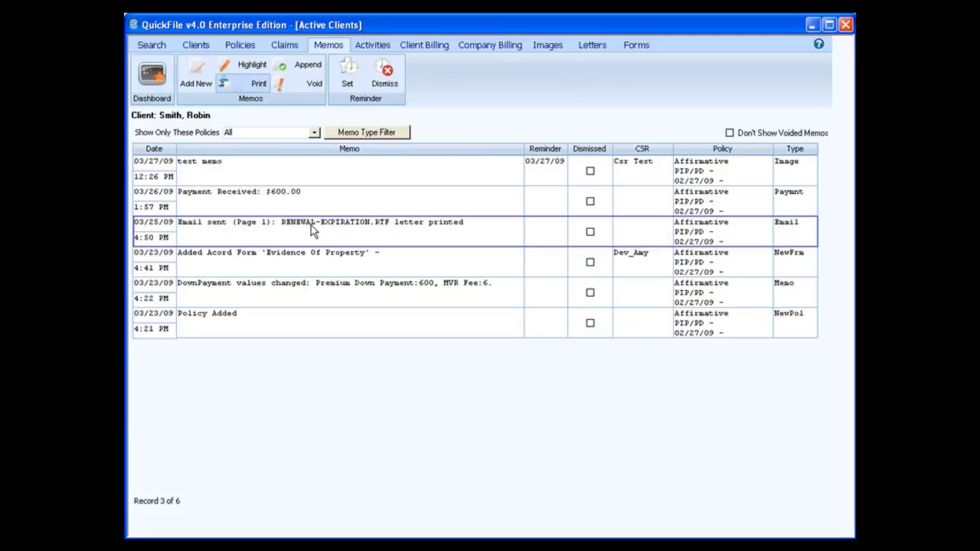
# Step: Append the text "add test" to the 03/25/09 RENEWAL-EXPIRATION.RTF email memo
pyautogui.click(297, 66)
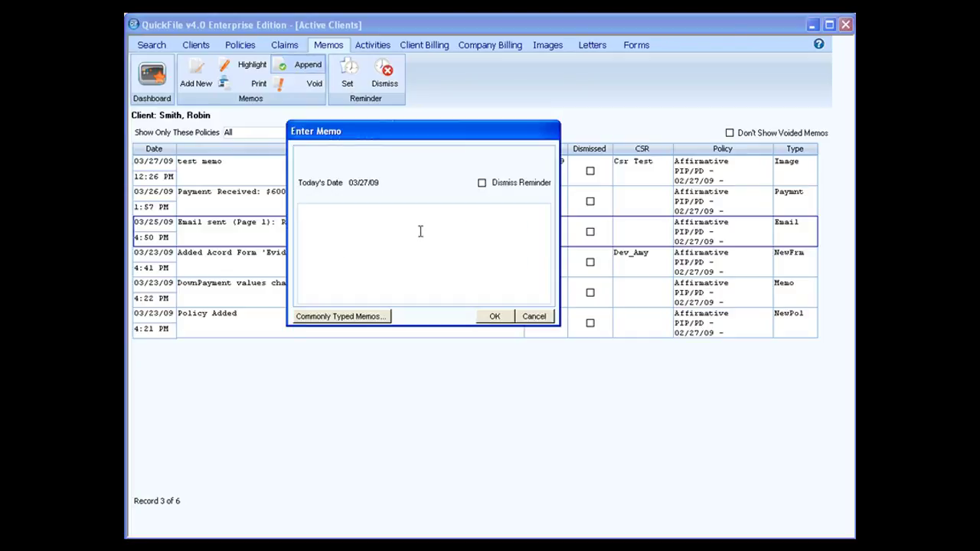
pyautogui.write('add test')
pyautogui.click(494, 319)
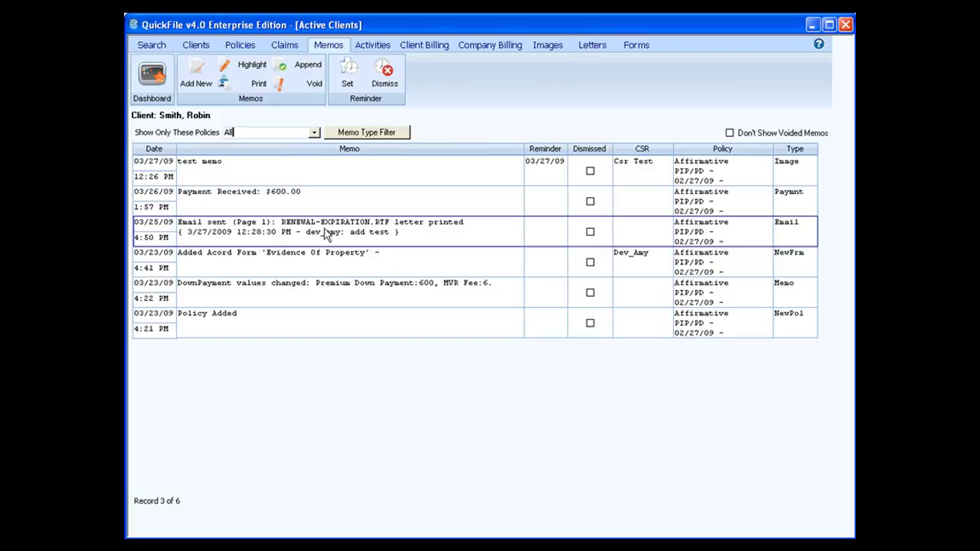
# Step: Void the 03/26/09 "Payment Received: $600.00" memo and switch the hiding of voided memos on and off again
pyautogui.click(303, 190)
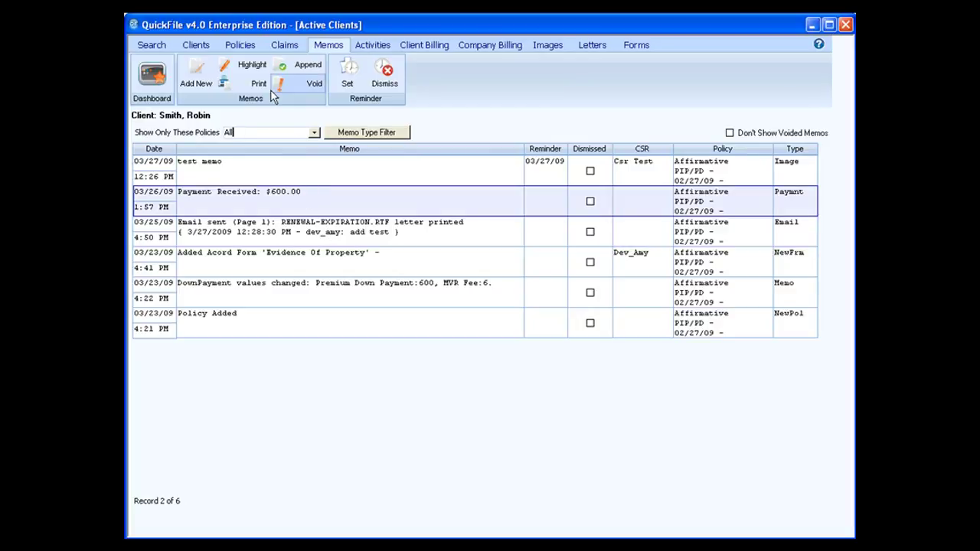
pyautogui.click(303, 85)
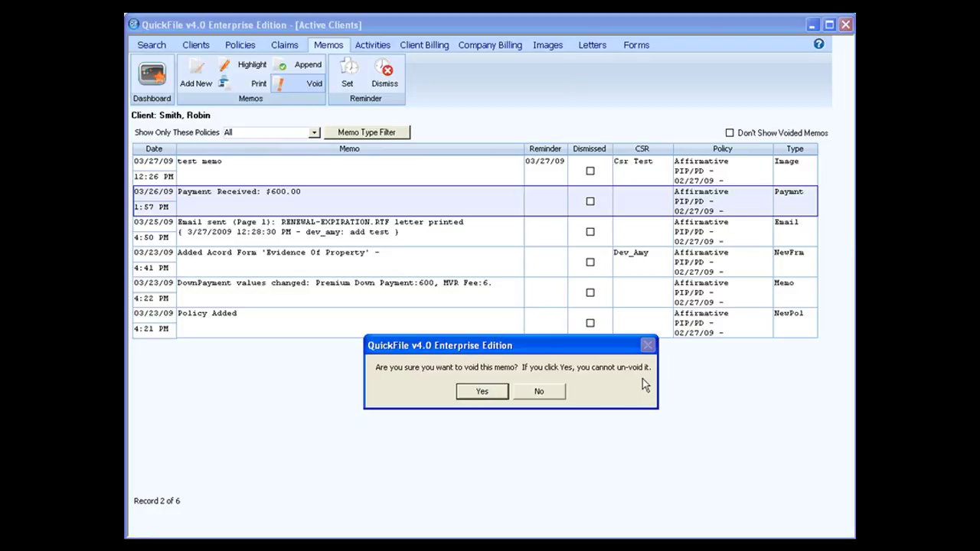
pyautogui.click(481, 392)
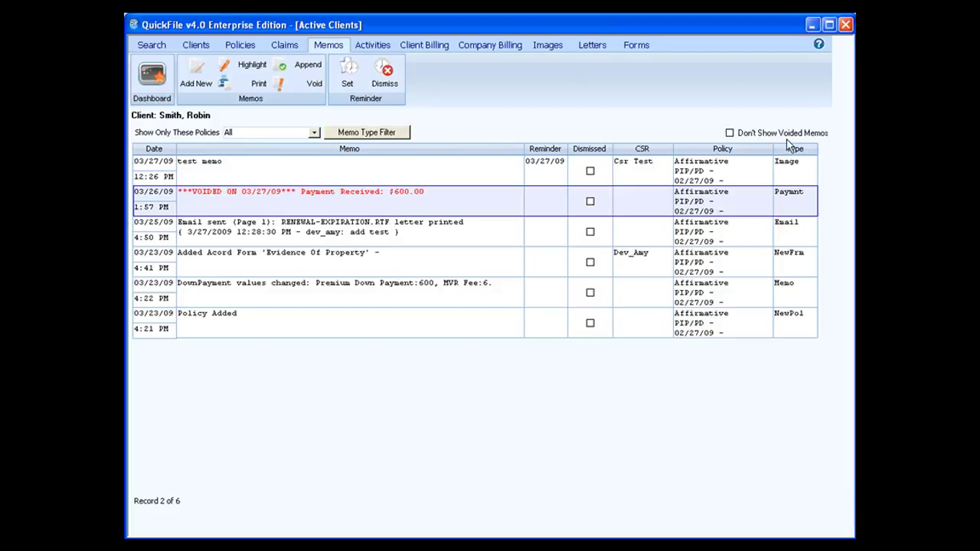
pyautogui.click(729, 132)
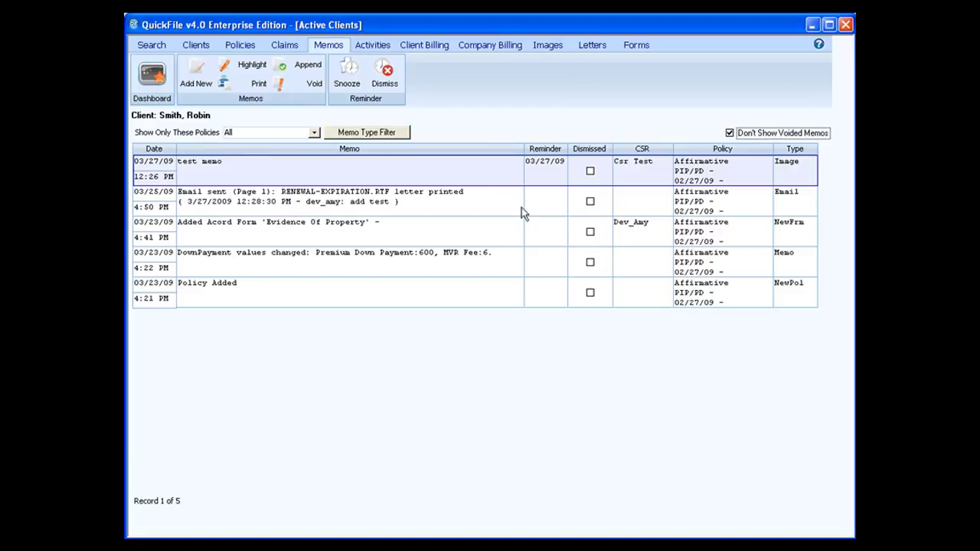
pyautogui.click(730, 134)
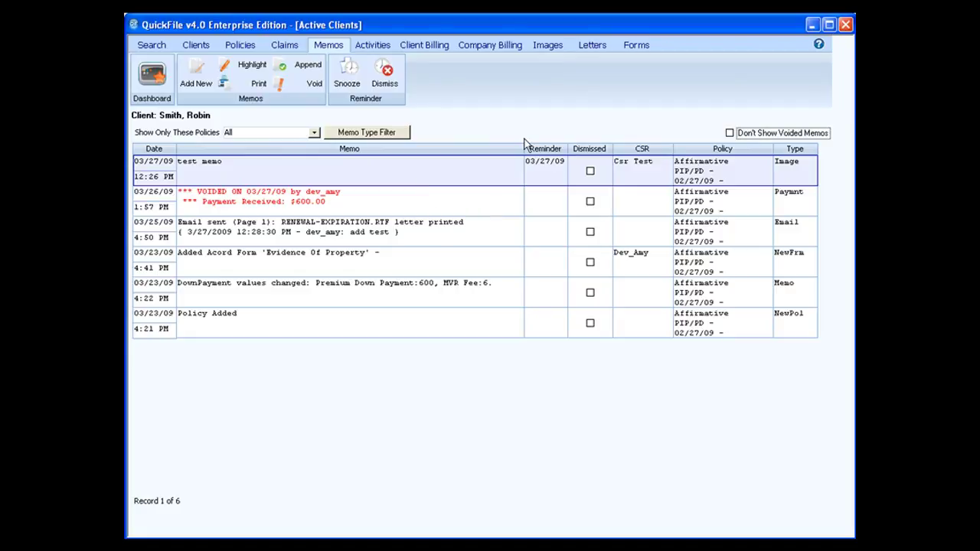
# Step: Snooze the 03/27/09 test memo's reminder to 3/31/2009 and dismiss that memo
pyautogui.click(354, 74)
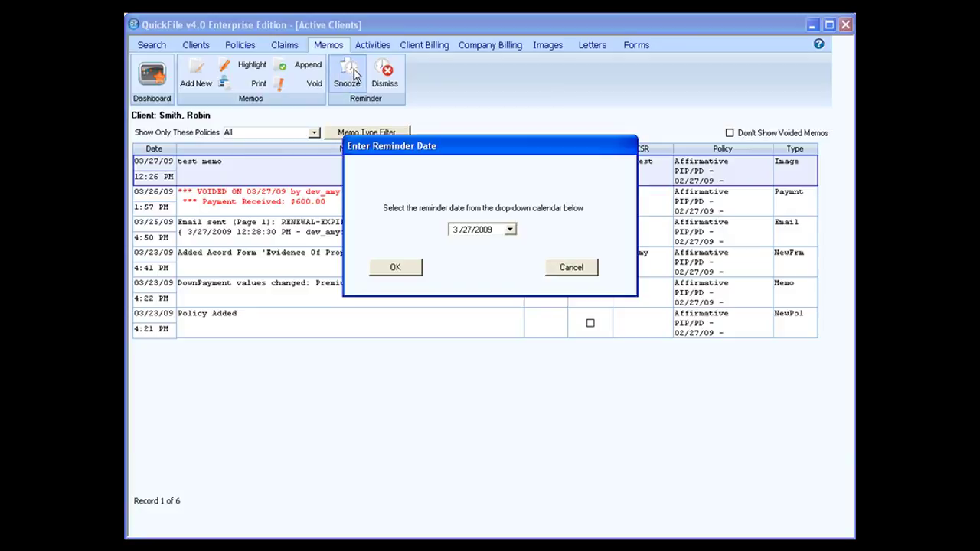
pyautogui.click(511, 231)
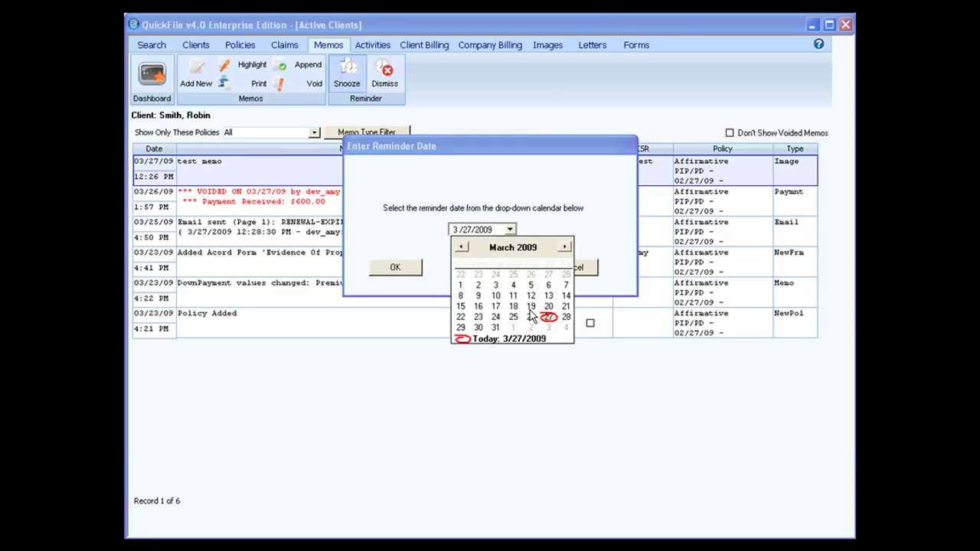
pyautogui.click(495, 328)
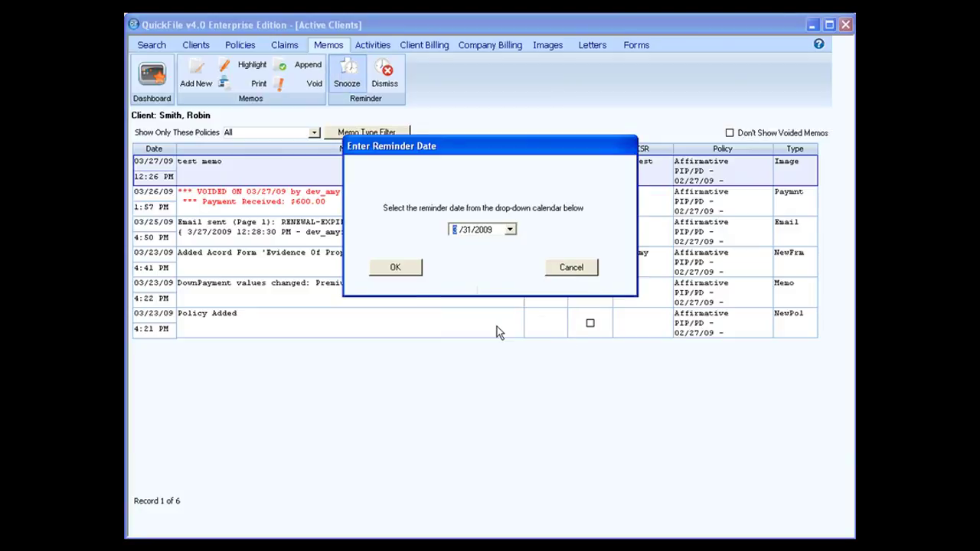
pyautogui.click(403, 272)
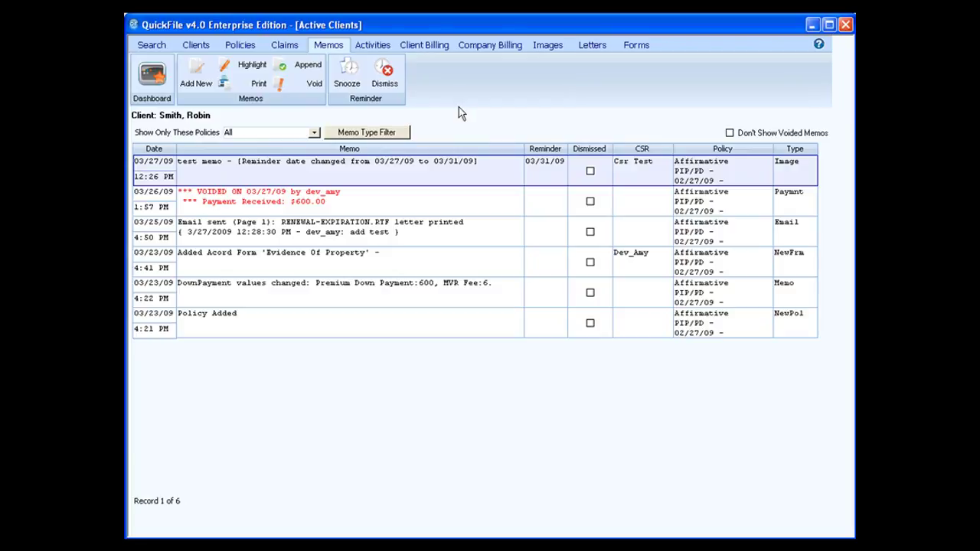
pyautogui.click(386, 79)
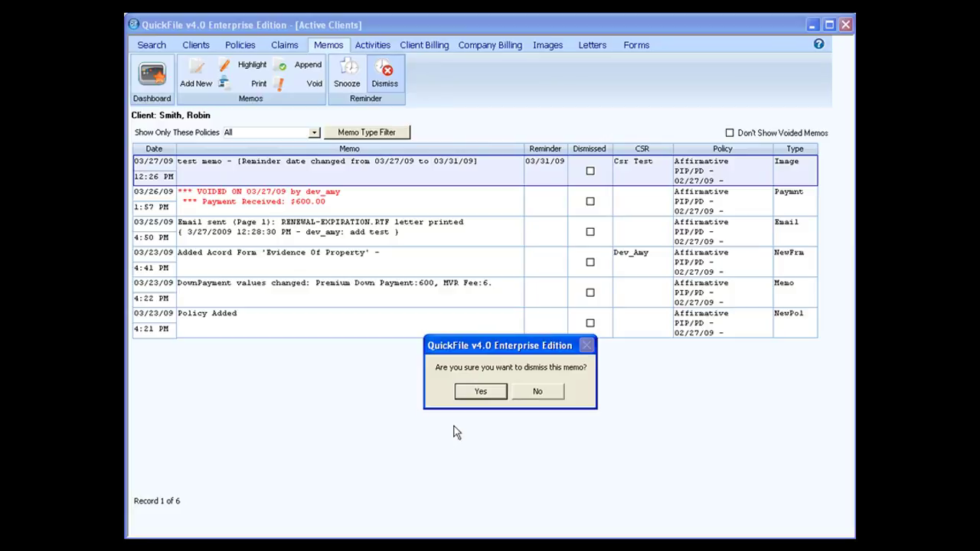
pyautogui.click(467, 391)
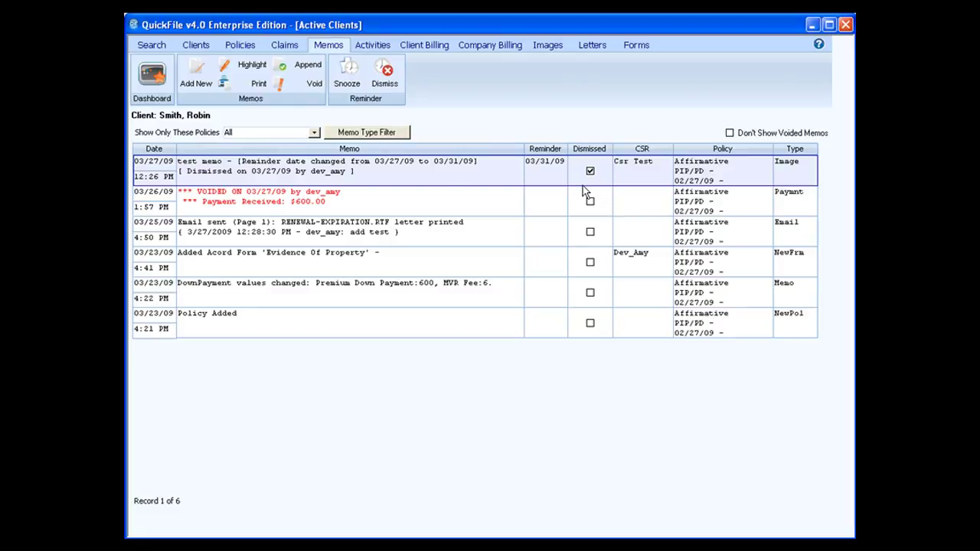
# Step: Select the first client in the active clients list and show that client's memos
pyautogui.click(313, 134)
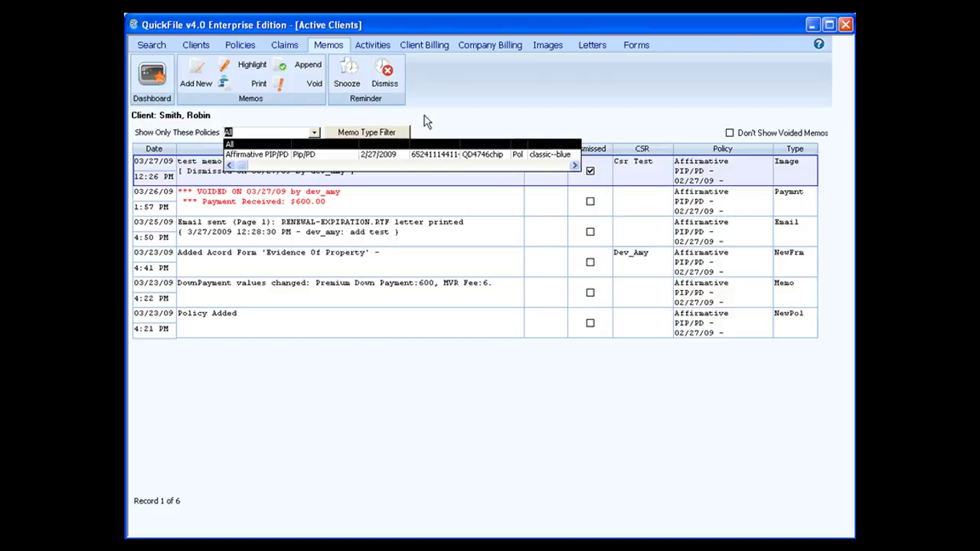
pyautogui.click(320, 121)
pyautogui.click(159, 44)
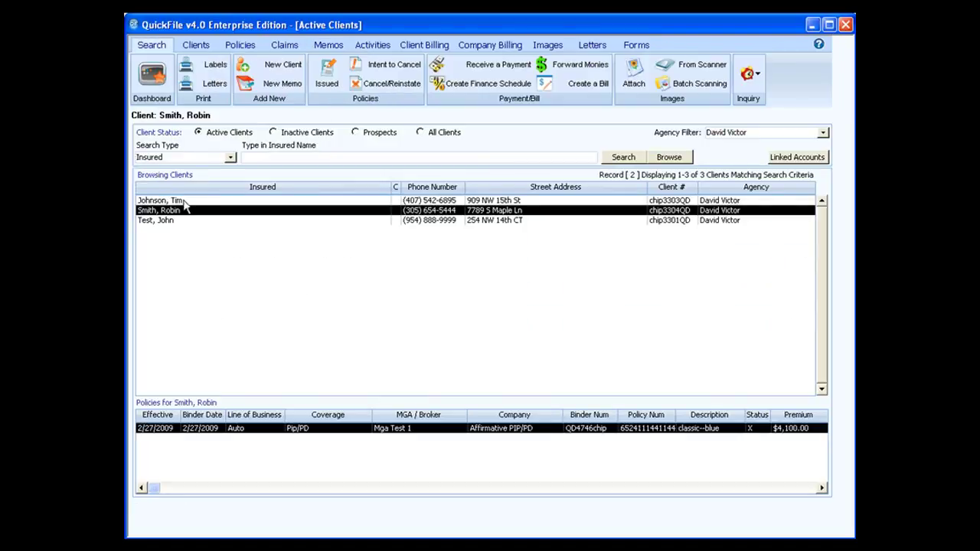
pyautogui.click(183, 200)
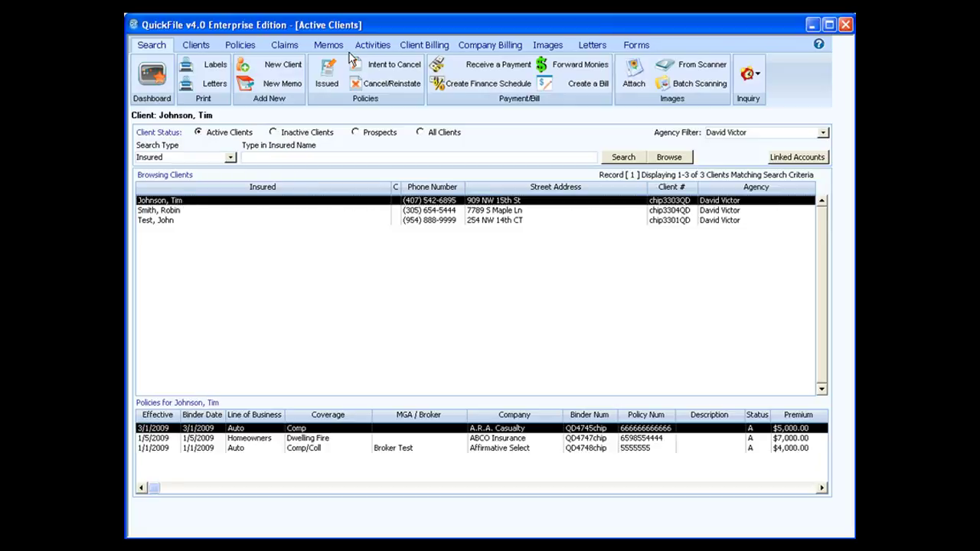
pyautogui.click(331, 45)
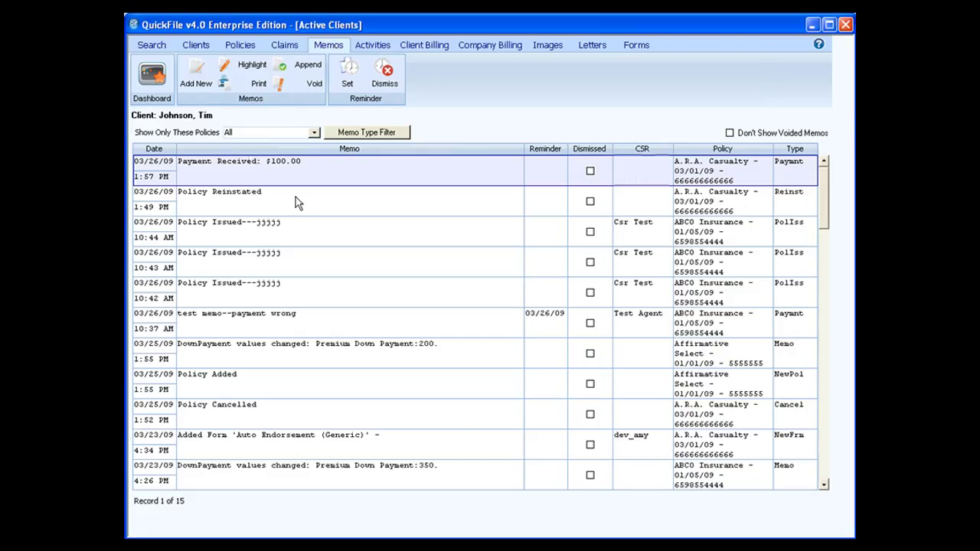
# Step: Show only the memos of the ABCO Insurance dwelling fire policy and return the policy filter to All
pyautogui.click(314, 133)
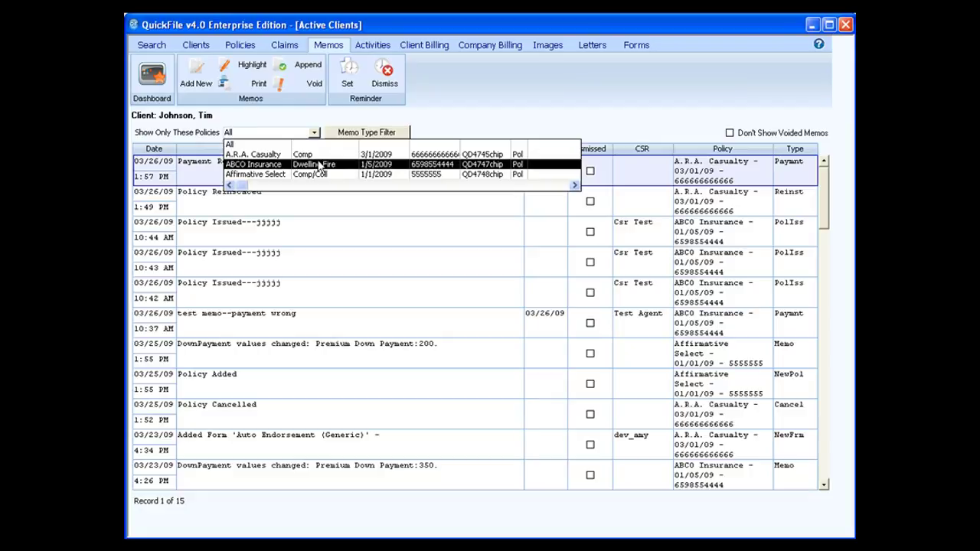
pyautogui.click(319, 166)
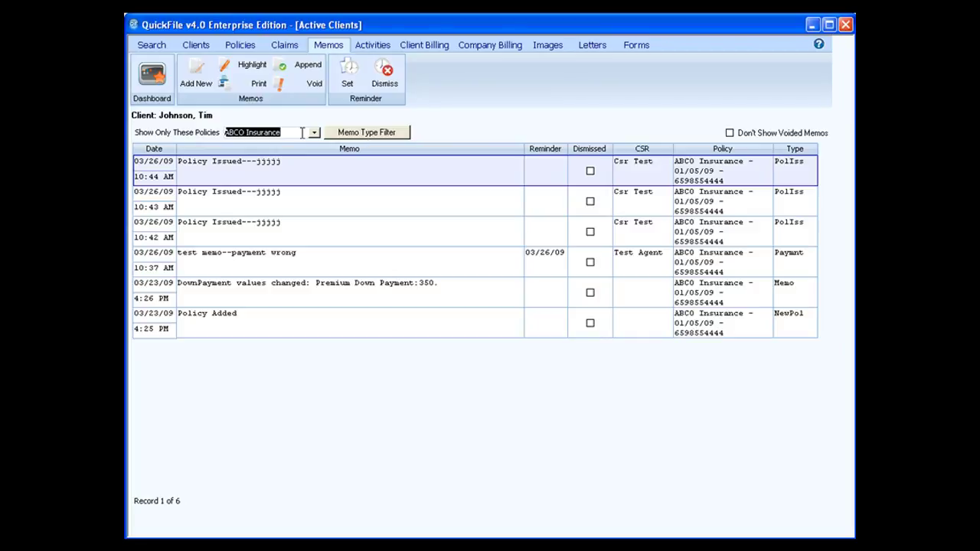
pyautogui.click(314, 134)
pyautogui.click(304, 141)
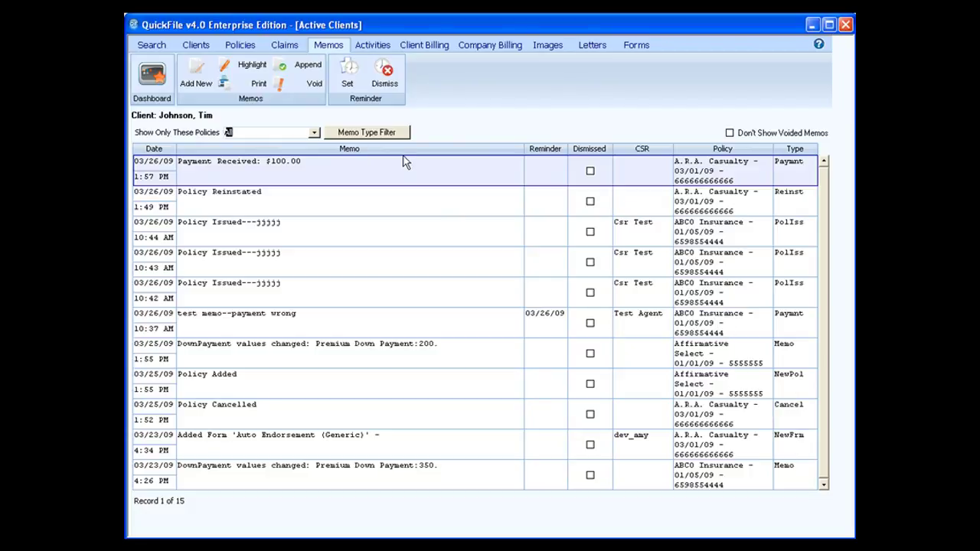
# Step: Filter the client's memos by memo type so that only NewFrm (New Form Added) is selected
pyautogui.click(390, 133)
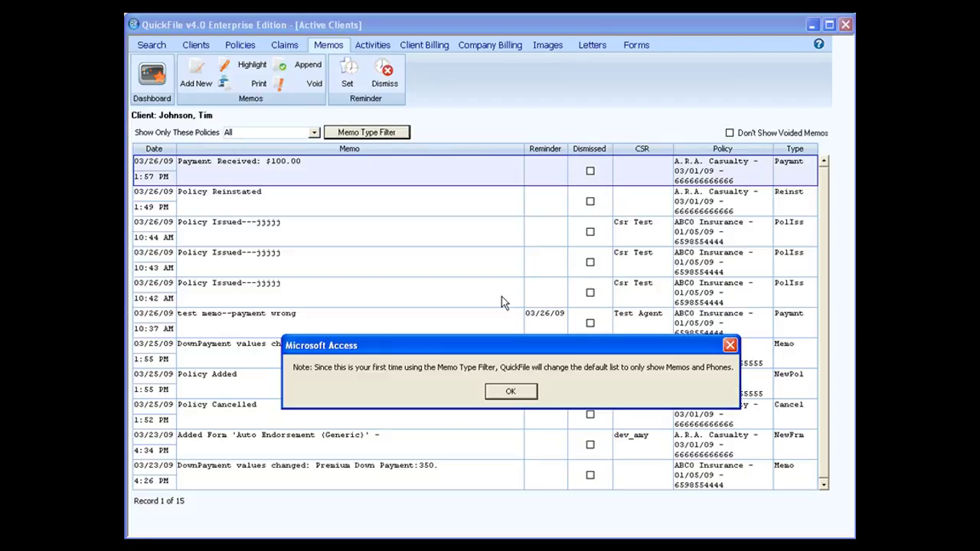
pyautogui.click(511, 392)
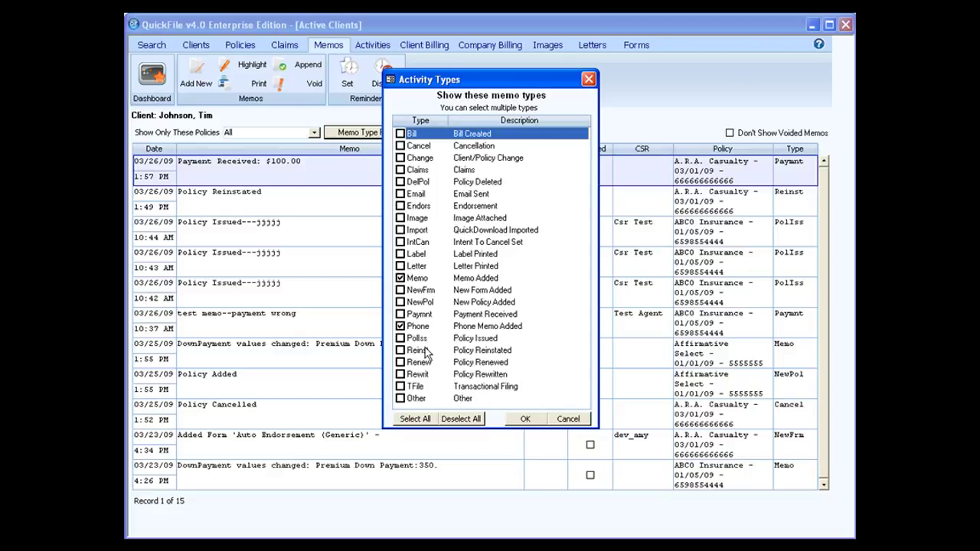
pyautogui.click(415, 420)
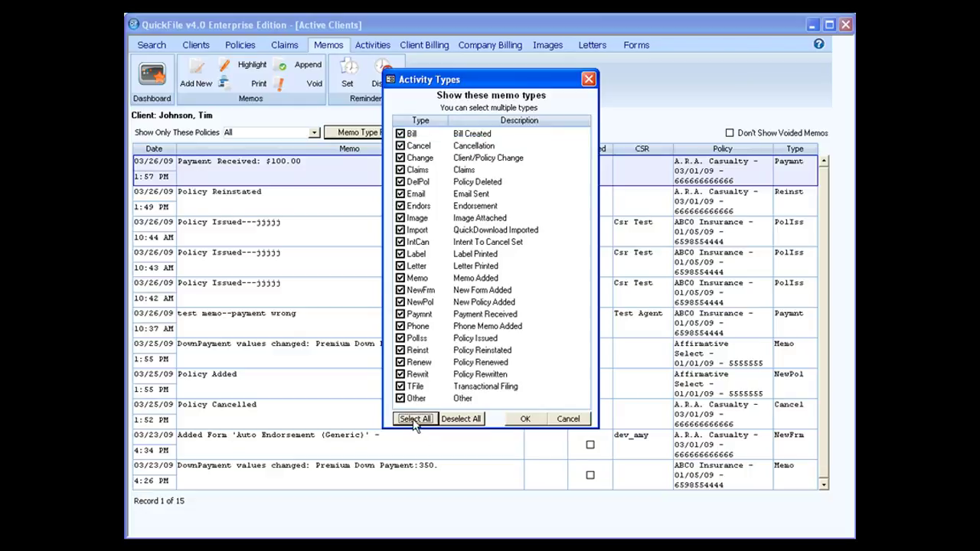
pyautogui.click(461, 419)
pyautogui.click(400, 278)
pyautogui.click(400, 326)
pyautogui.click(407, 331)
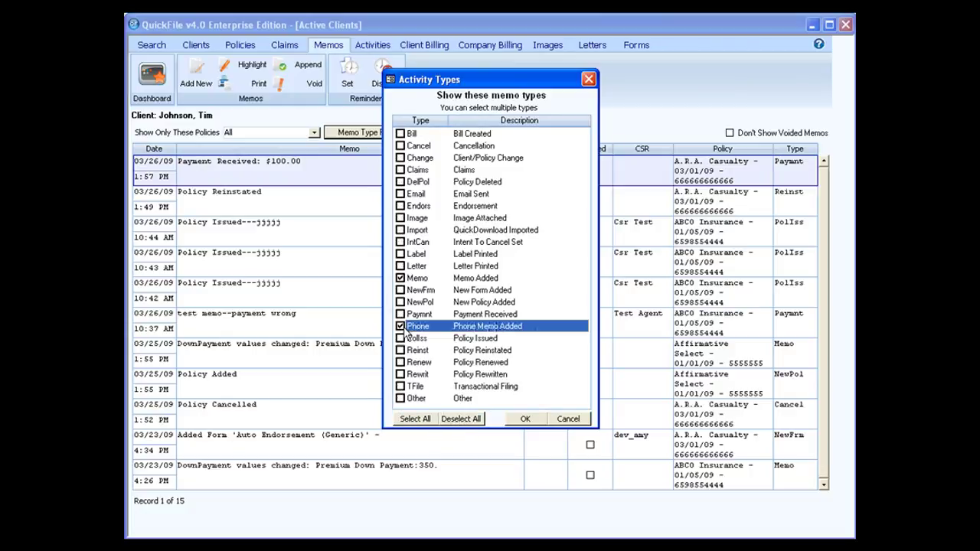
pyautogui.click(400, 279)
pyautogui.click(402, 291)
pyautogui.click(525, 419)
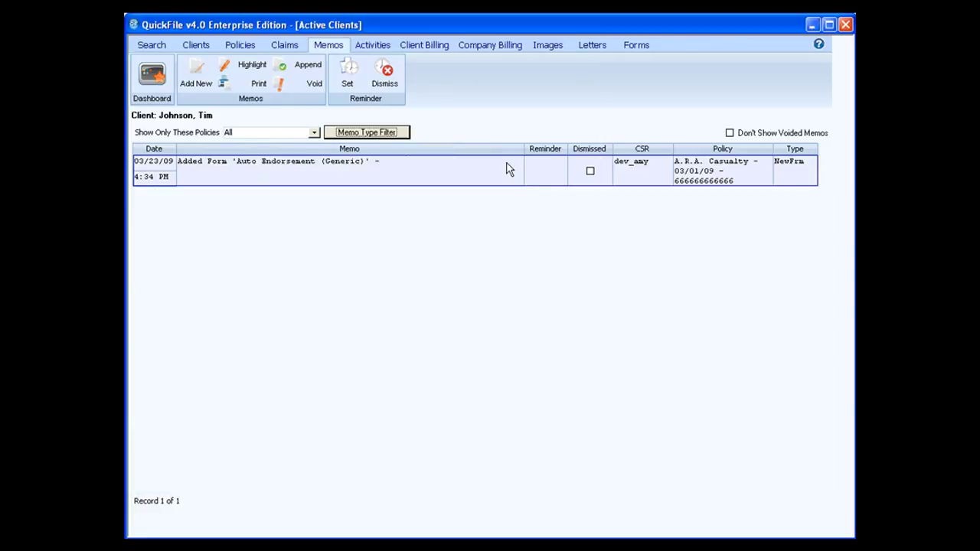
# Step: Select all memo types in the memo type filter and apply it
pyautogui.click(385, 134)
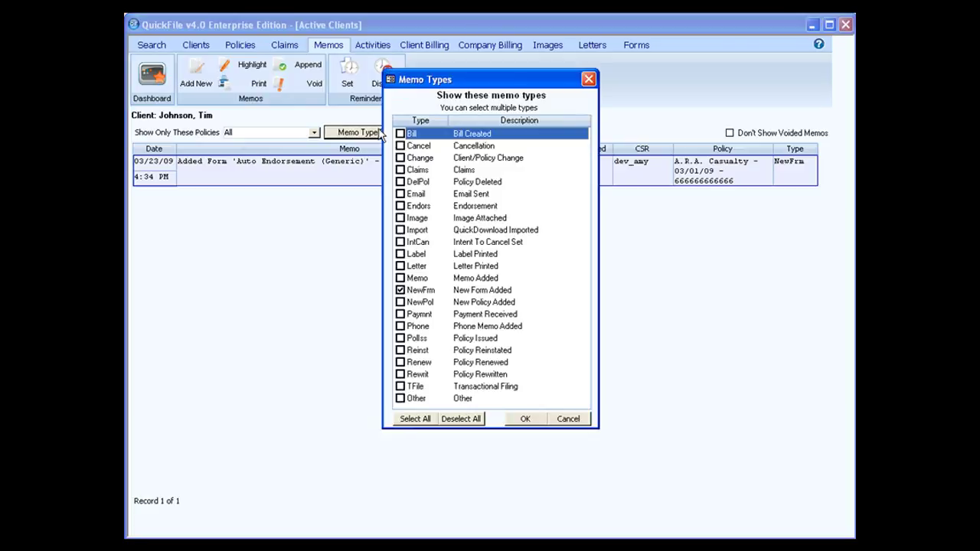
pyautogui.click(418, 422)
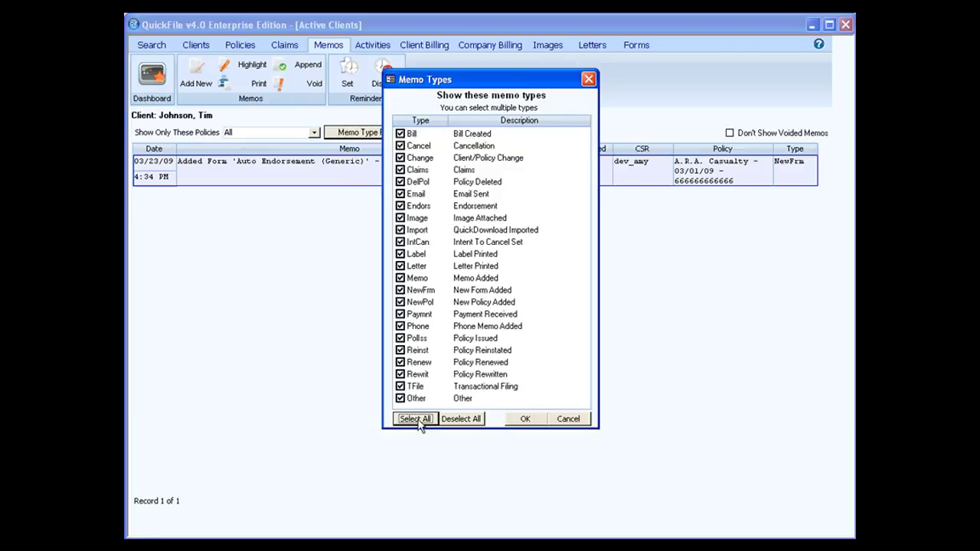
pyautogui.click(520, 423)
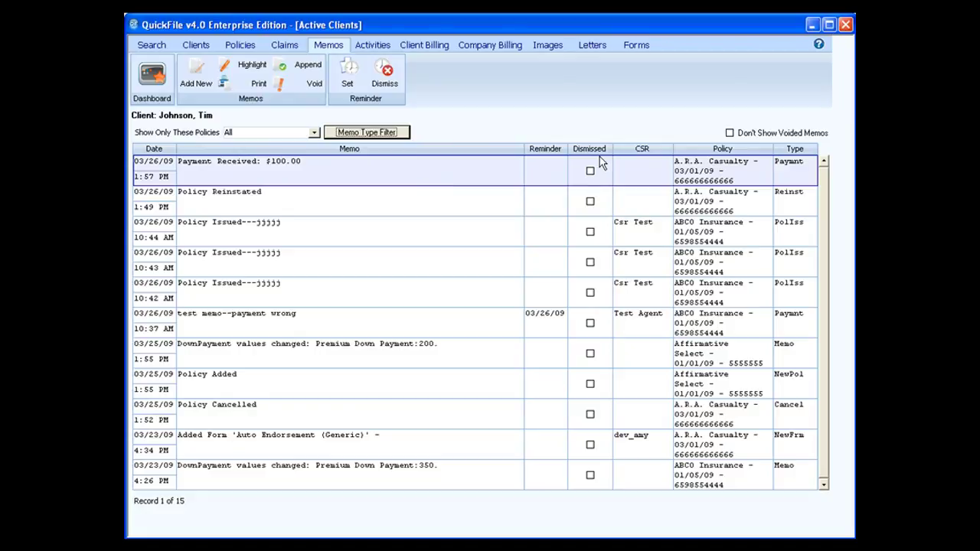
# Step: Dismiss the 03/26/09 "test memo--payment wrong" memo
pyautogui.click(418, 323)
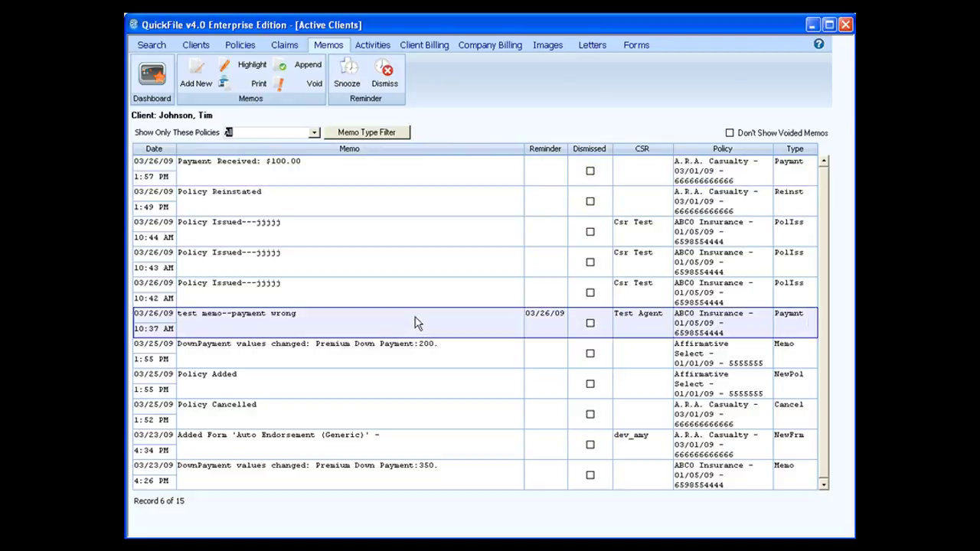
pyautogui.click(384, 78)
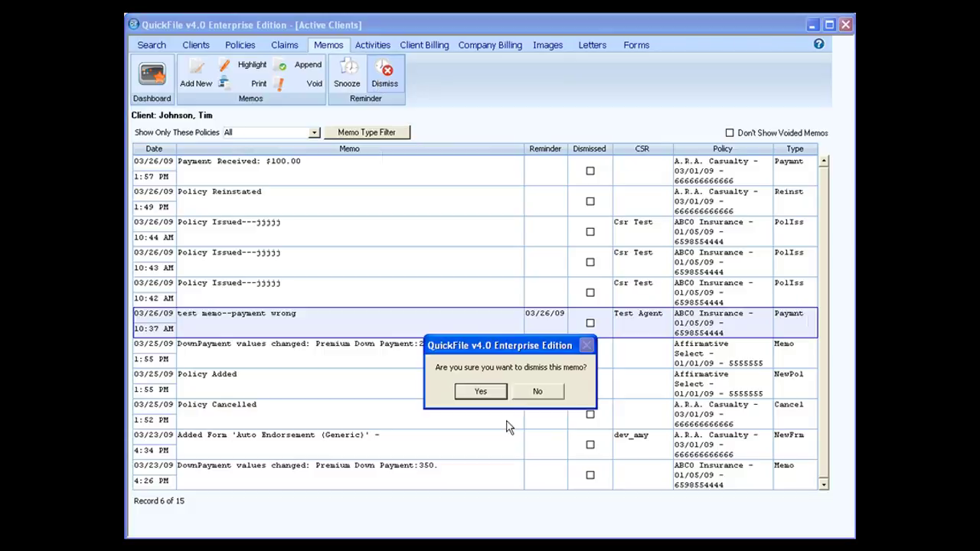
pyautogui.click(481, 391)
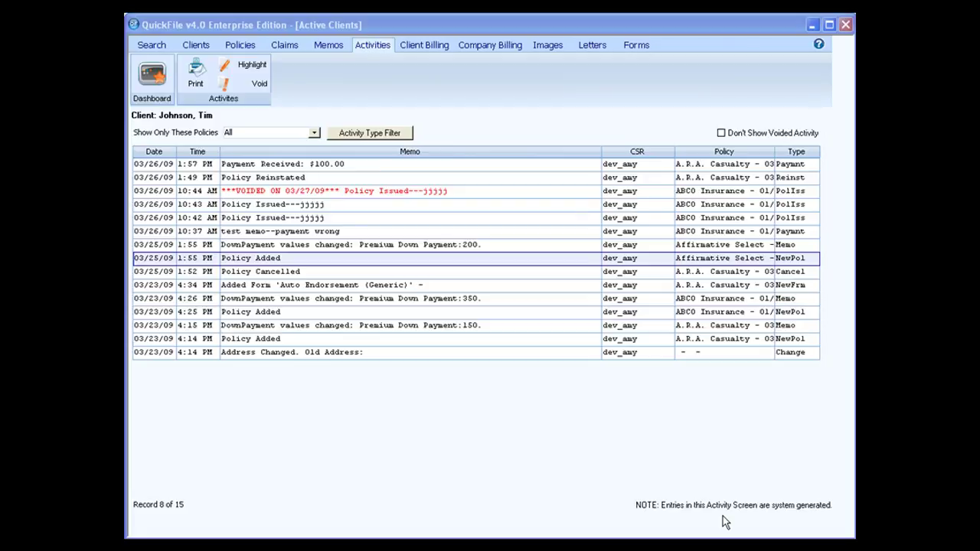
# Step: Highlight the 03/23/09 activity for the 350 premium down payment change and remove the highlight again
pyautogui.click(380, 304)
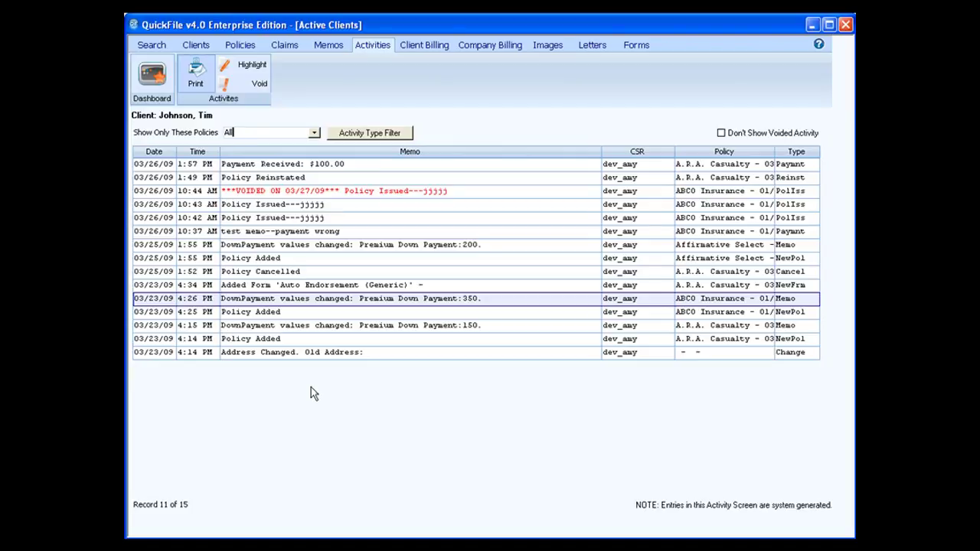
pyautogui.click(244, 67)
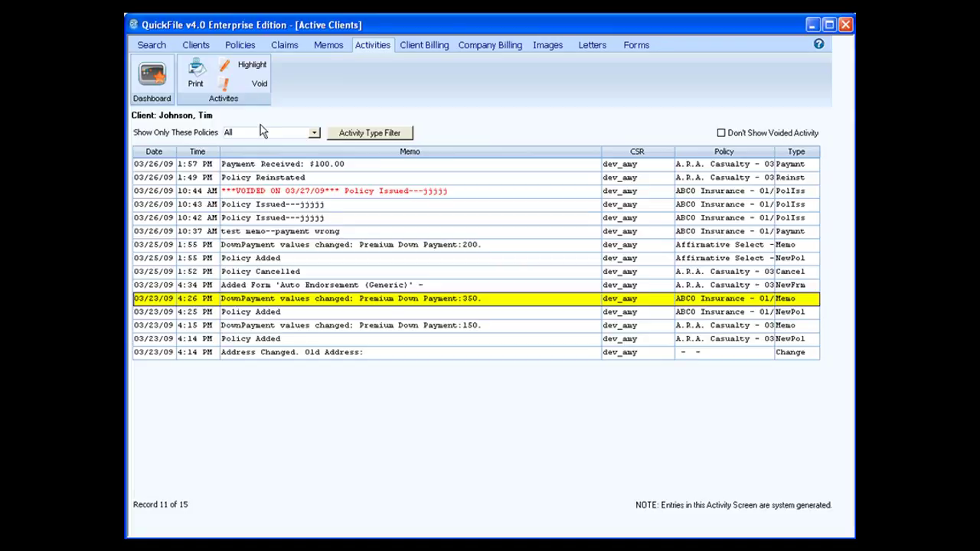
pyautogui.click(250, 69)
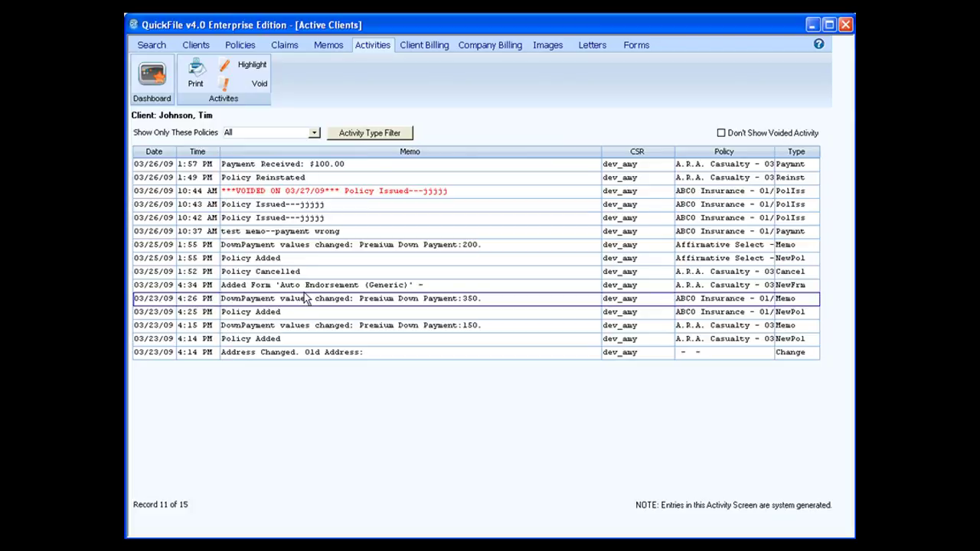
# Step: Void the 03/23/09 "Added Form 'Auto Endorsement (Generic)'" activity and hide voided activities from the list
pyautogui.click(305, 287)
pyautogui.click(255, 86)
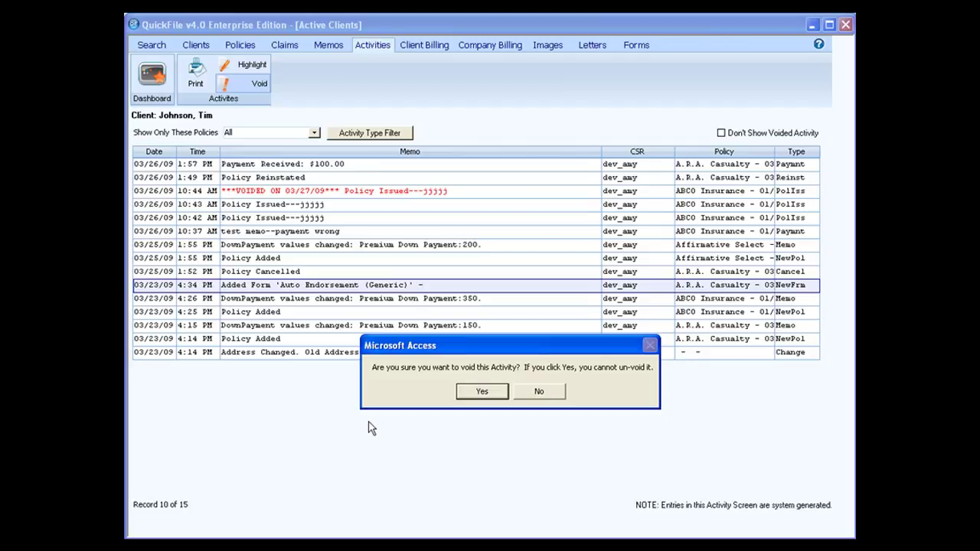
pyautogui.click(476, 394)
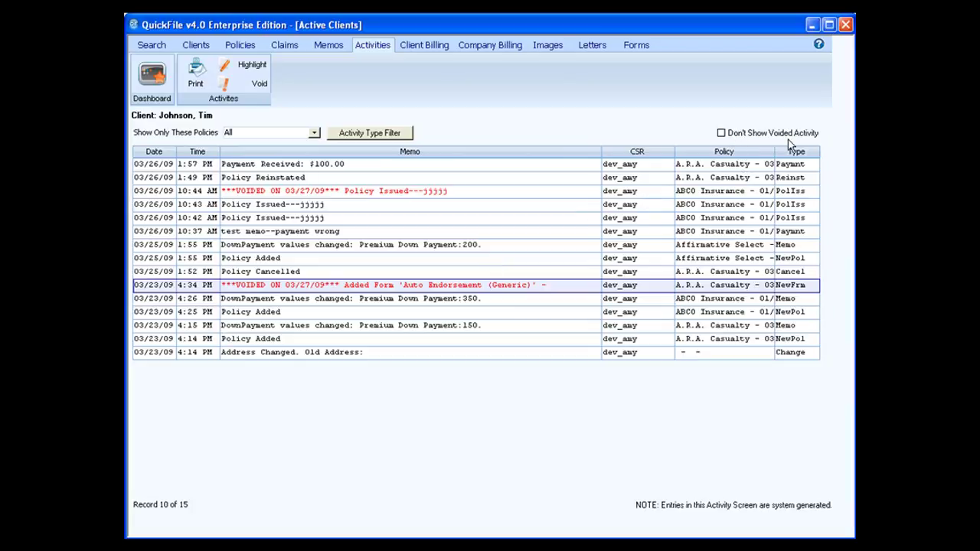
pyautogui.click(721, 135)
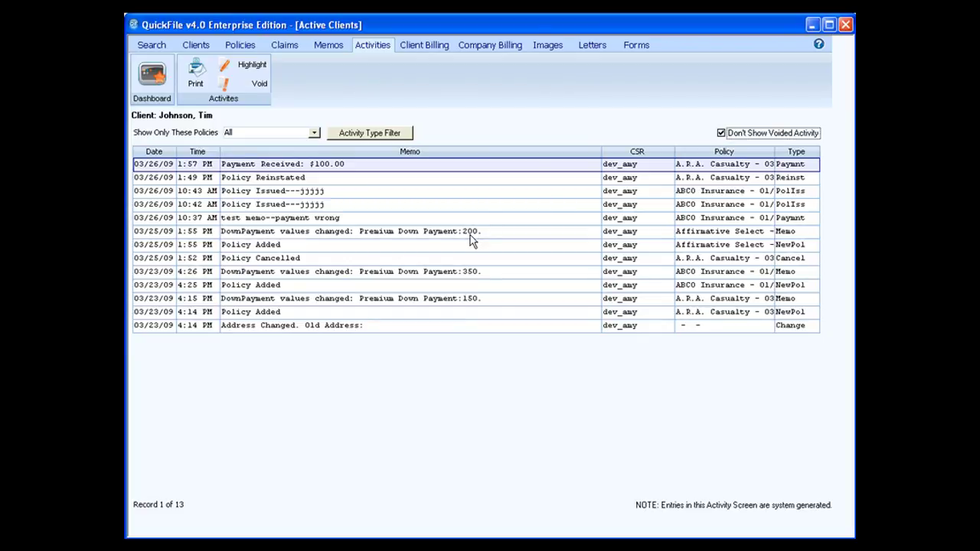
# Step: Include voided activities in the list again and show only the activities of the A.R.A. Casualty policy
pyautogui.click(721, 134)
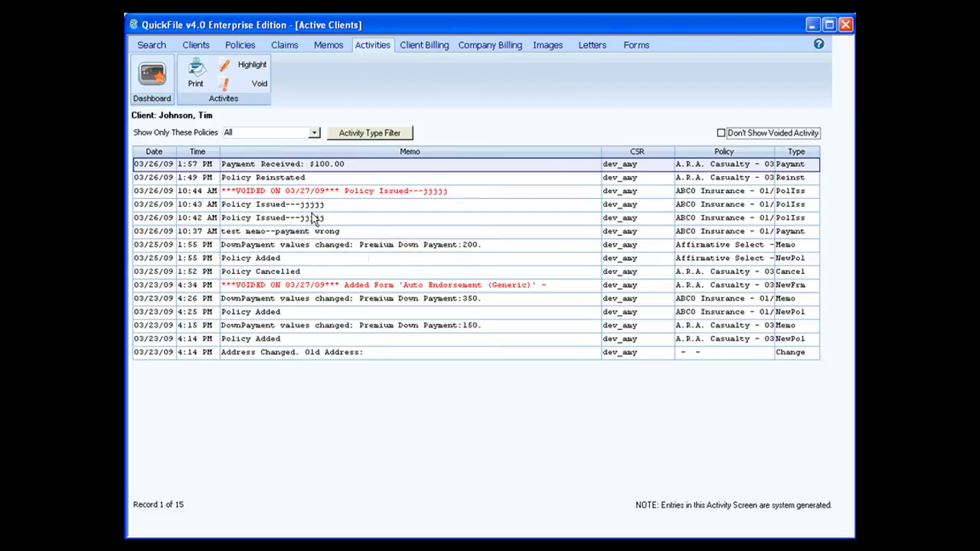
pyautogui.click(314, 134)
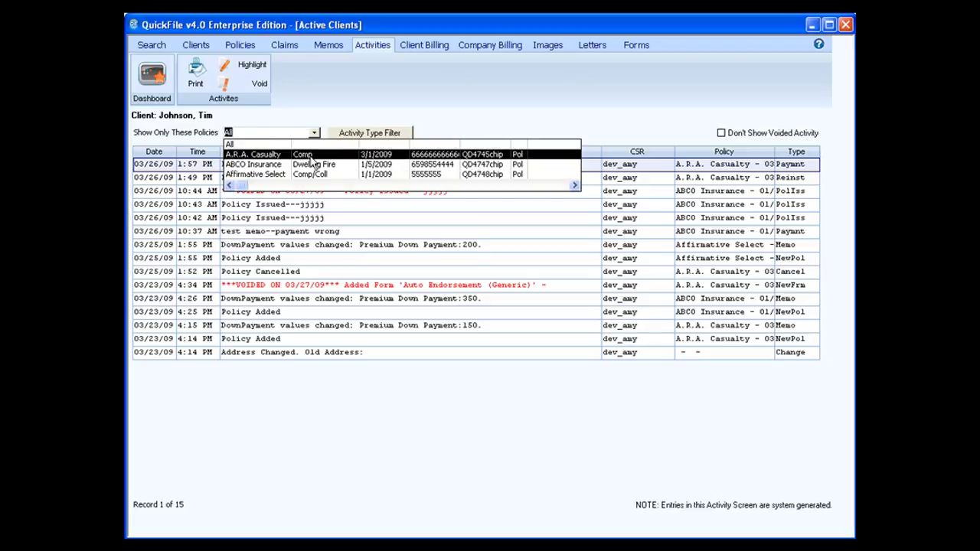
pyautogui.click(264, 154)
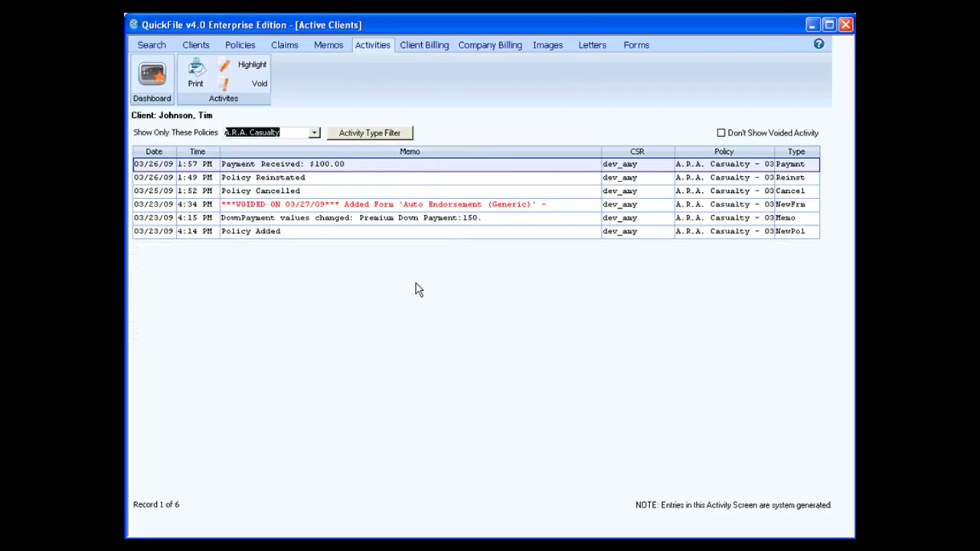
# Step: Set the policy filter back to All and limit the activity types to Payment Received and Policy Reinstated
pyautogui.click(314, 135)
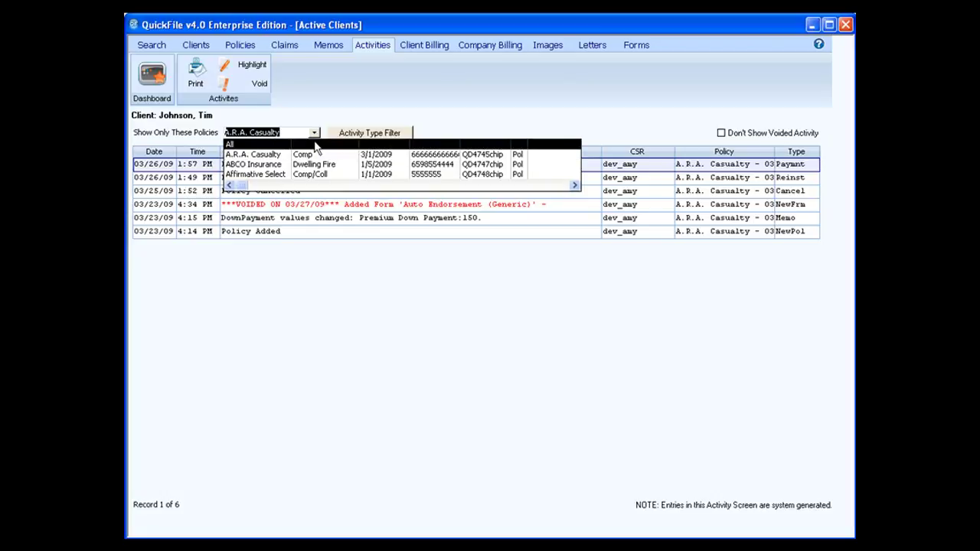
pyautogui.click(318, 146)
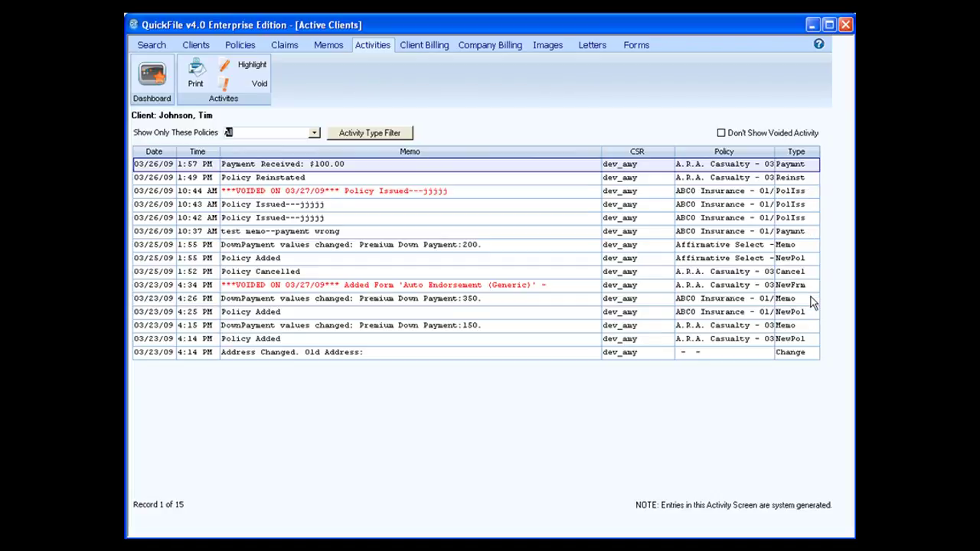
pyautogui.click(374, 134)
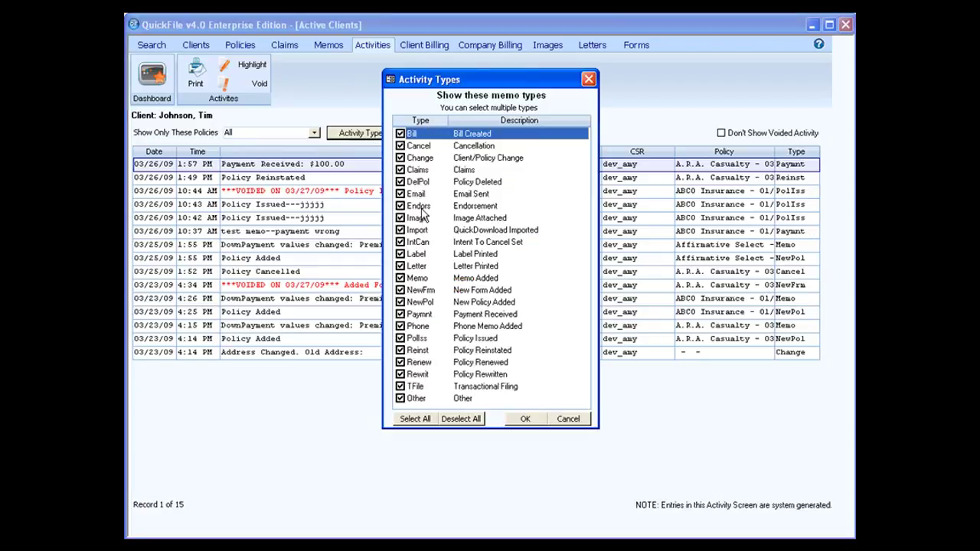
pyautogui.click(460, 419)
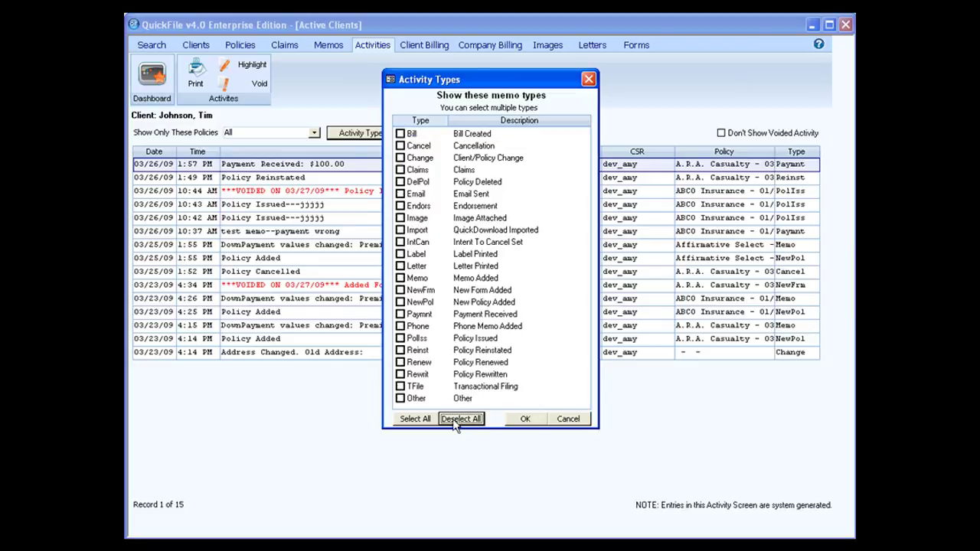
pyautogui.click(400, 350)
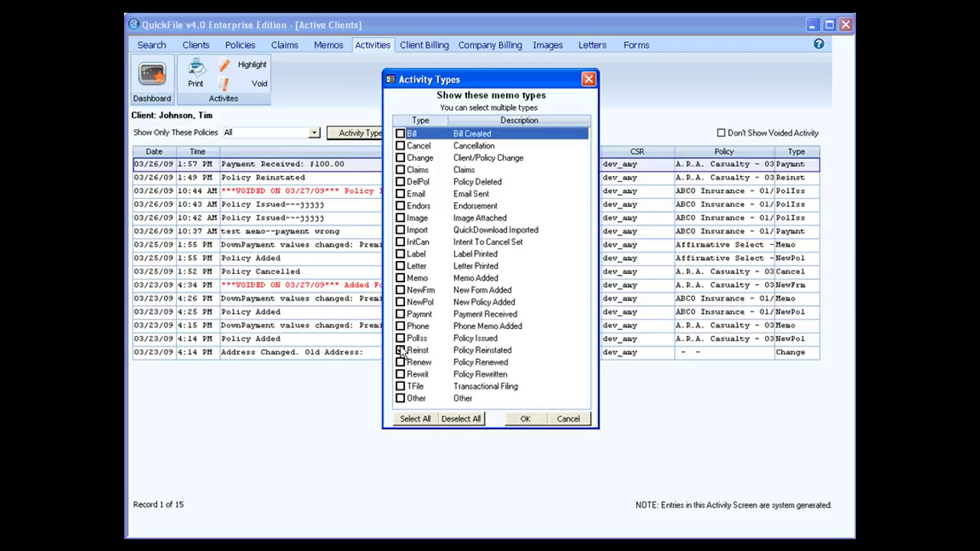
pyautogui.click(400, 314)
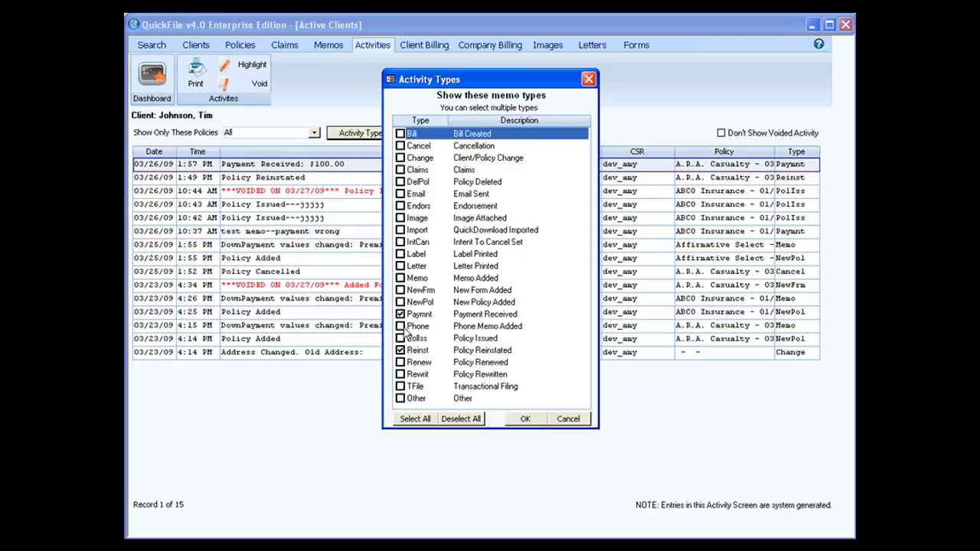
pyautogui.click(524, 420)
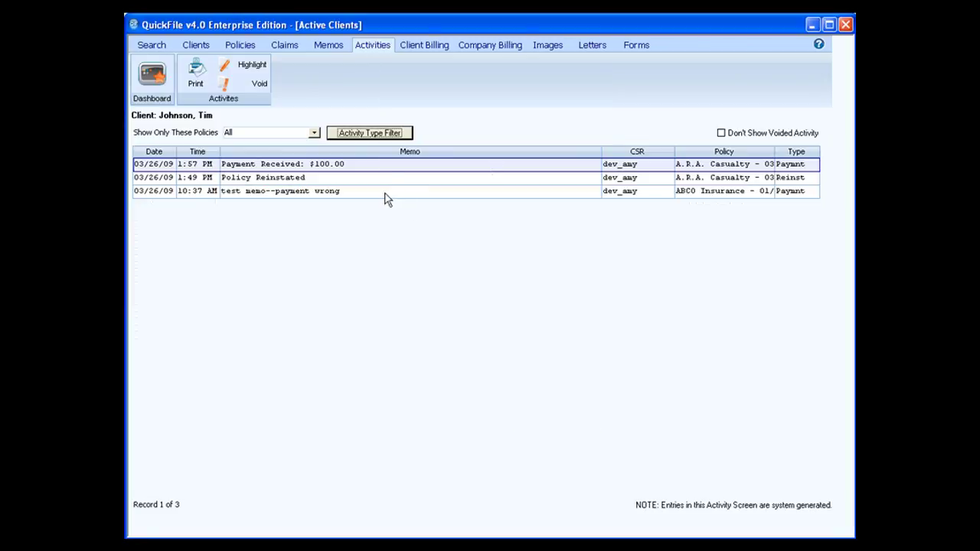
# Step: Select every activity type in the activity type filter and apply it to the list
pyautogui.click(381, 136)
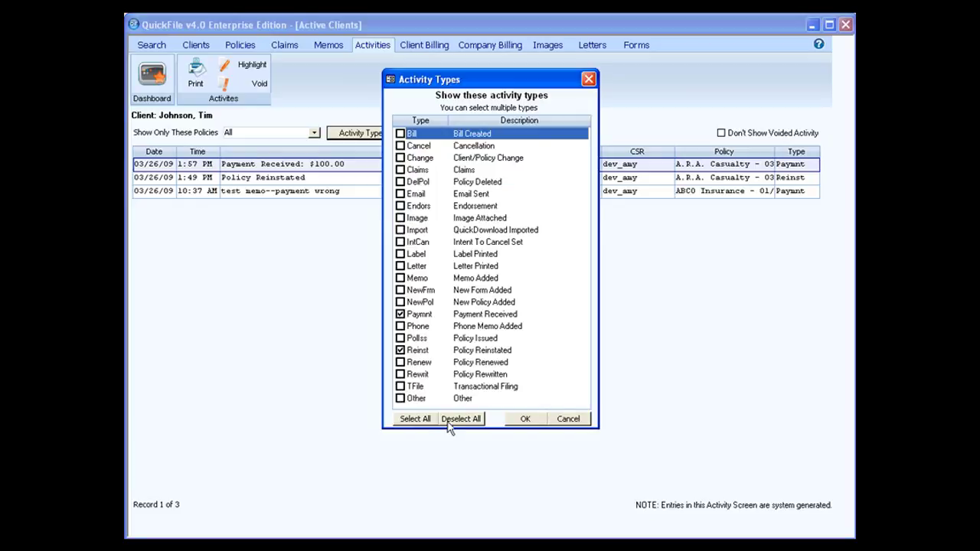
pyautogui.click(431, 420)
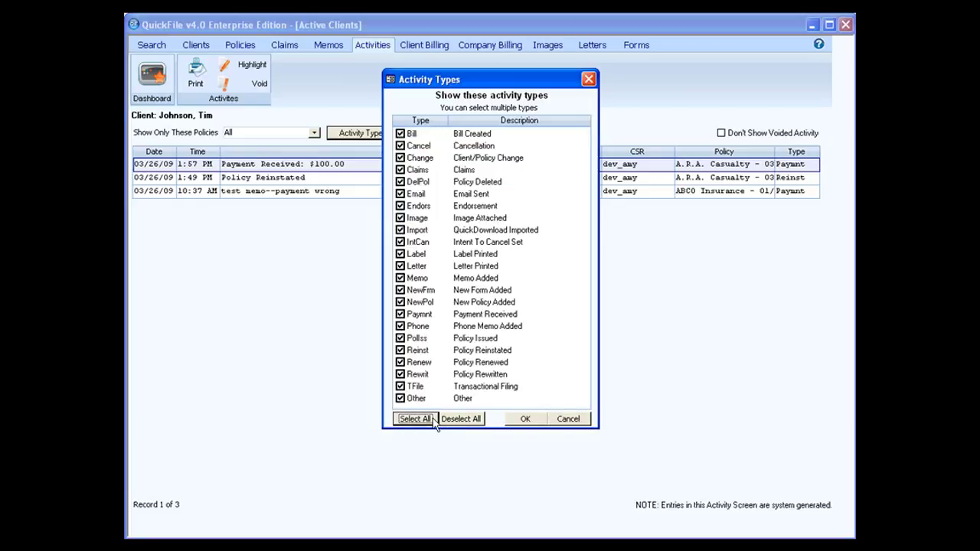
pyautogui.click(527, 421)
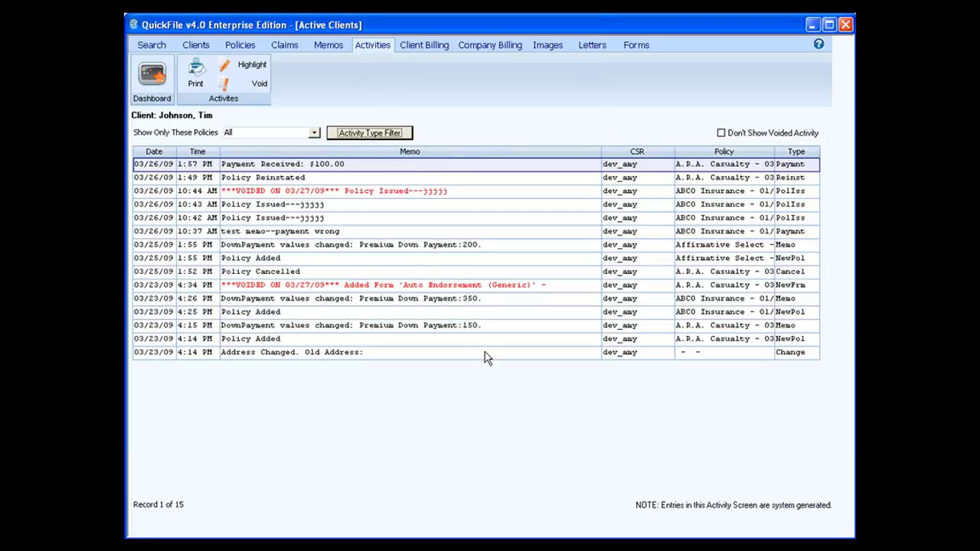